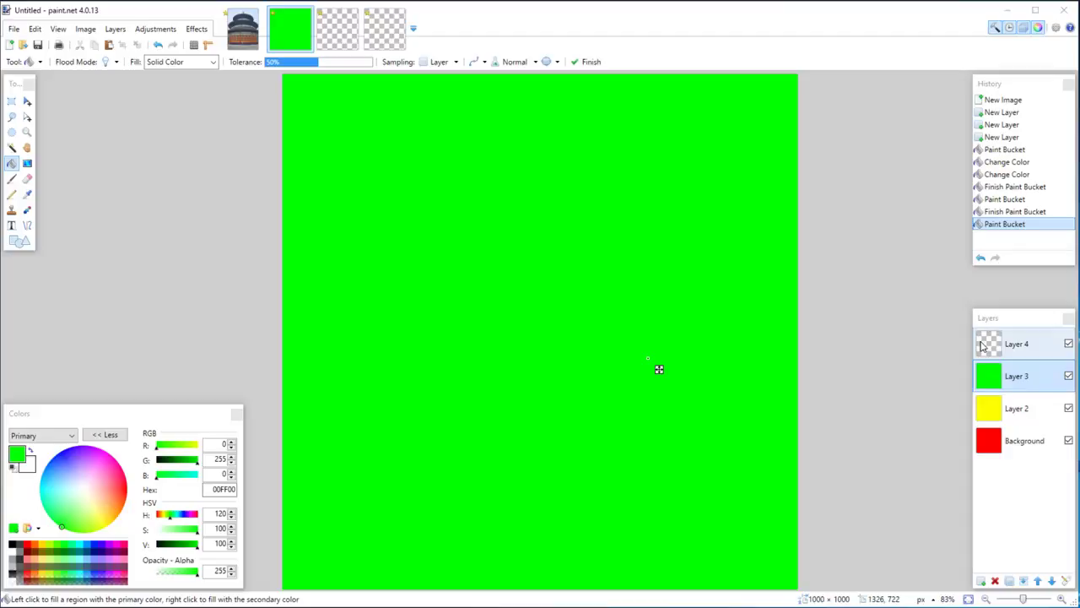
# Step: Make the empty Layer 4 active and set the primary colour to black
pyautogui.click(987, 345)
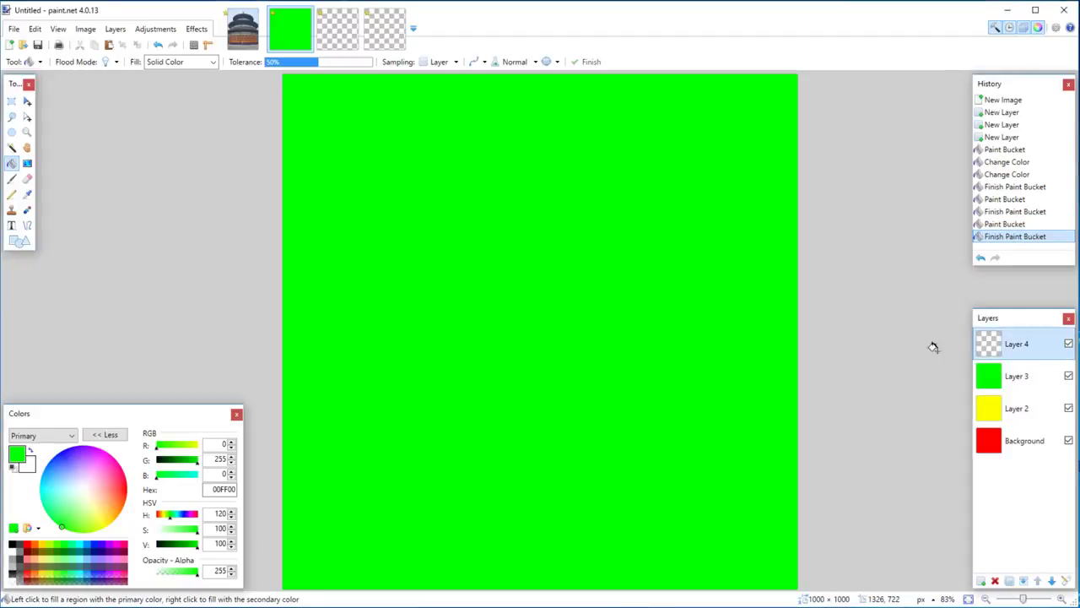
pyautogui.click(12, 545)
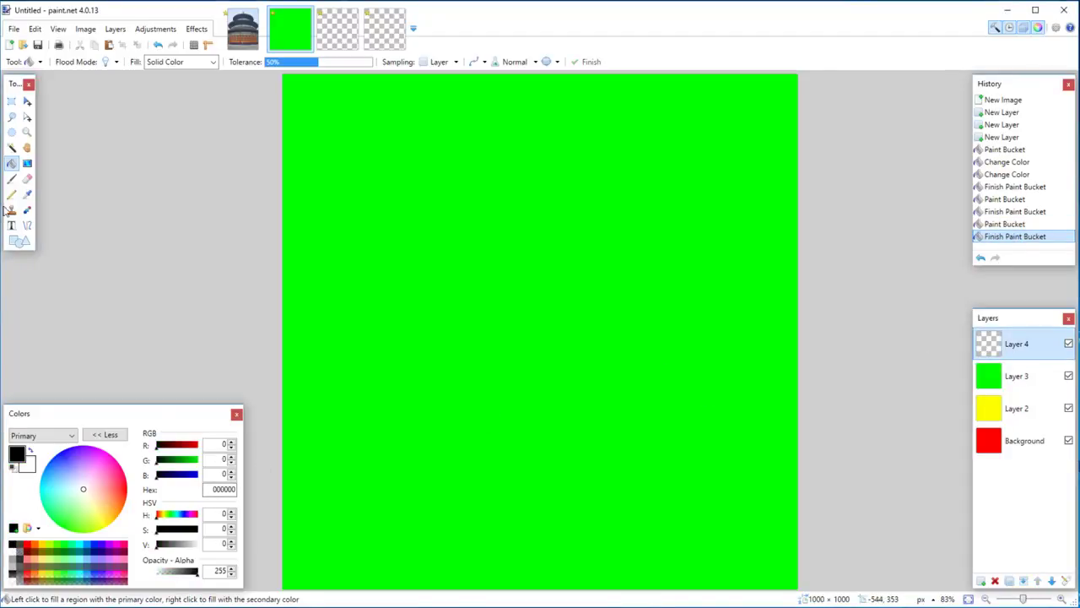
# Step: Draw a black vertical line down the canvas centre and a horizontal line crossing it
pyautogui.click(28, 226)
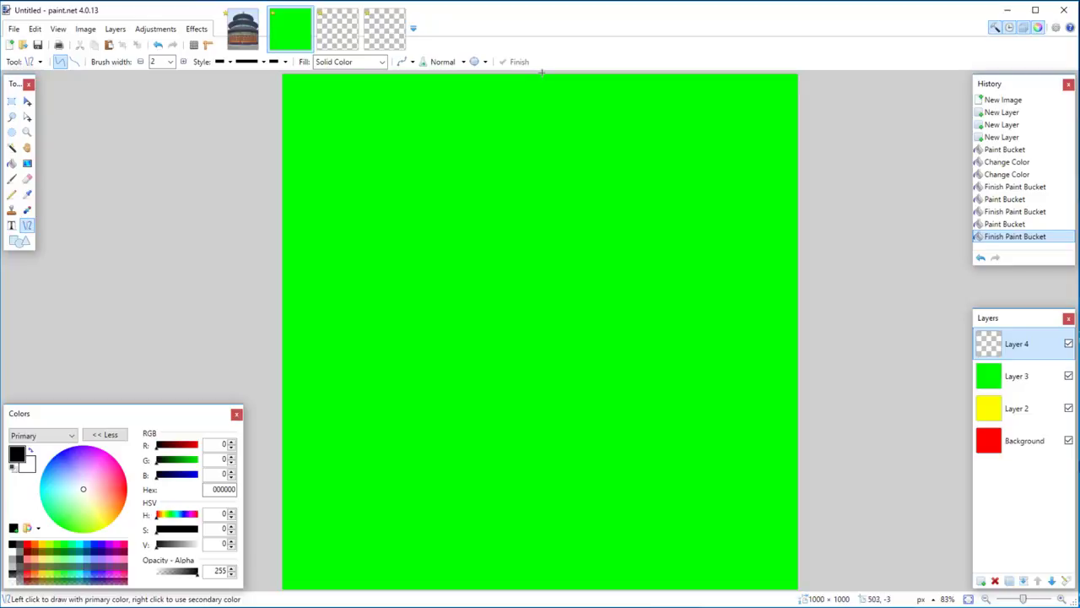
pyautogui.moveTo(540, 75)
pyautogui.mouseDown()
pyautogui.moveTo(540, 441)
pyautogui.moveTo(509, 594)
pyautogui.moveTo(523, 607)
pyautogui.mouseUp()
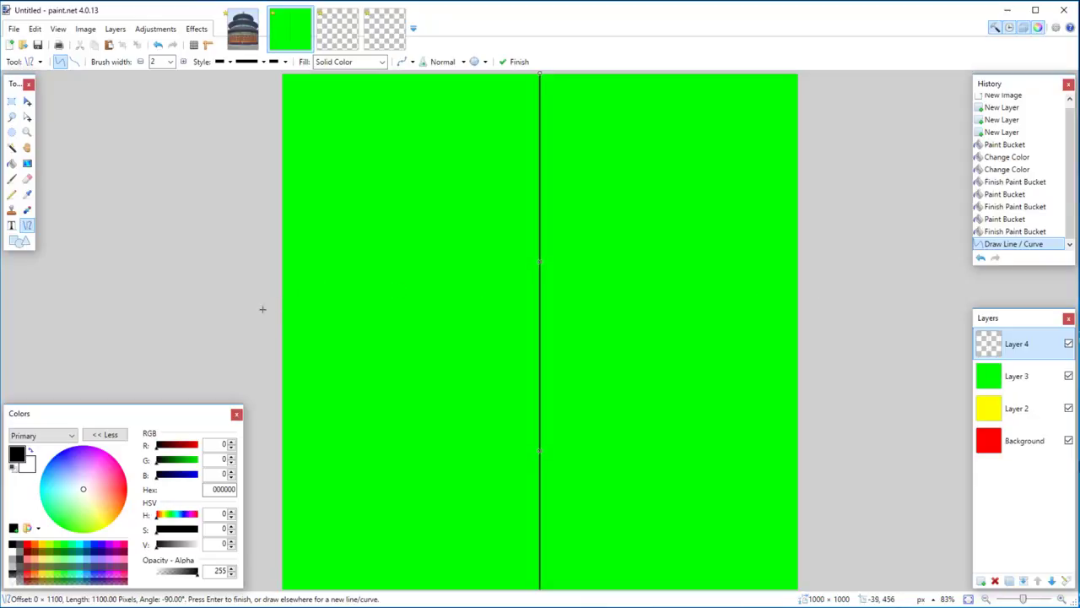
pyautogui.moveTo(261, 308); pyautogui.dragTo(816, 309)
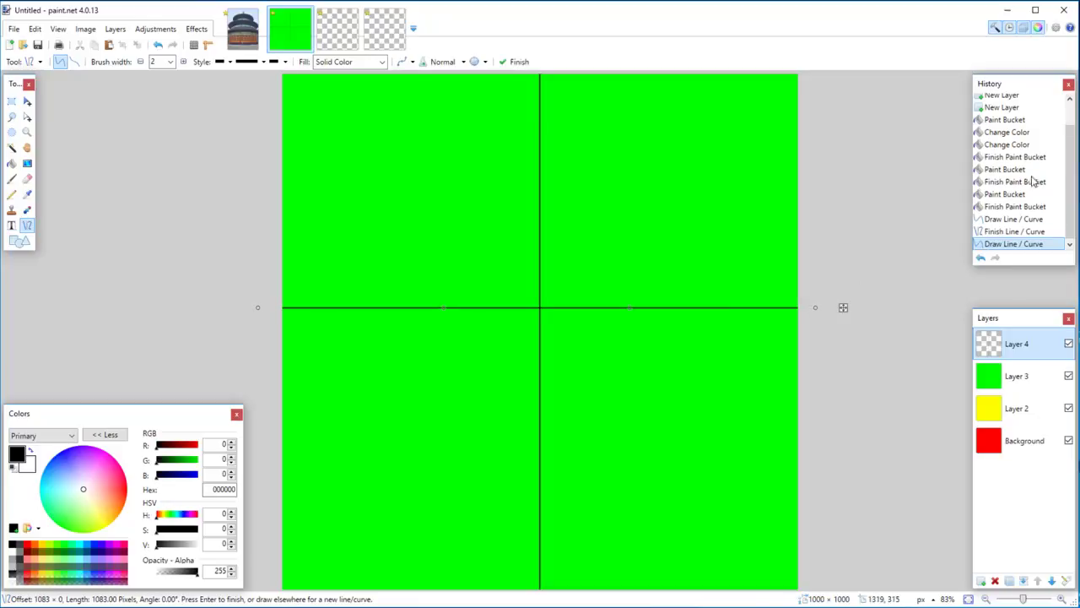
# Step: Set the Gradient tool to transparency mode and fade green Layer 3 out toward the centre
pyautogui.click(26, 163)
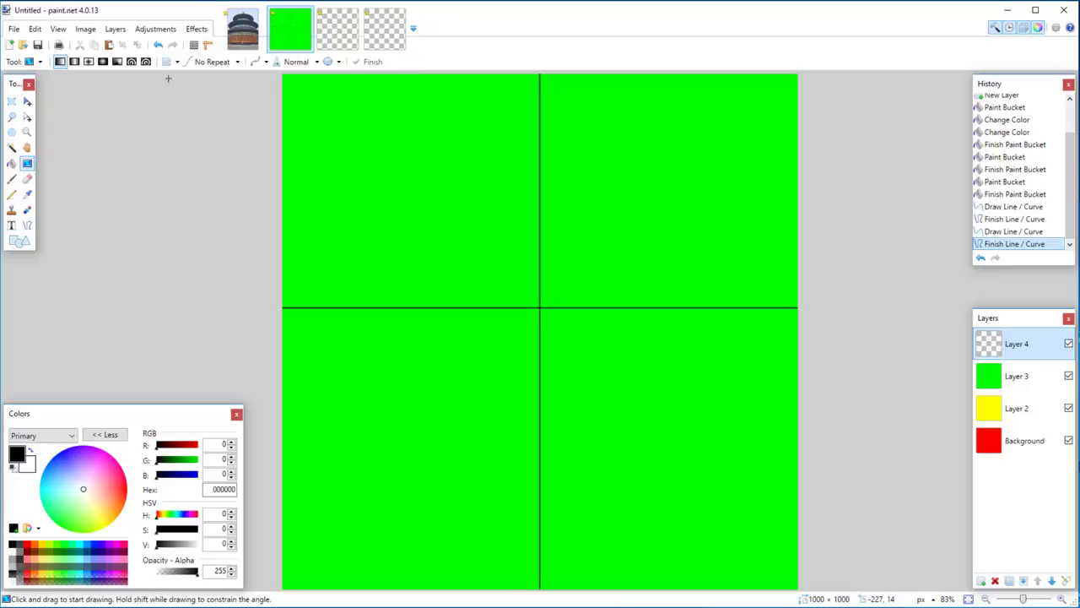
pyautogui.click(177, 63)
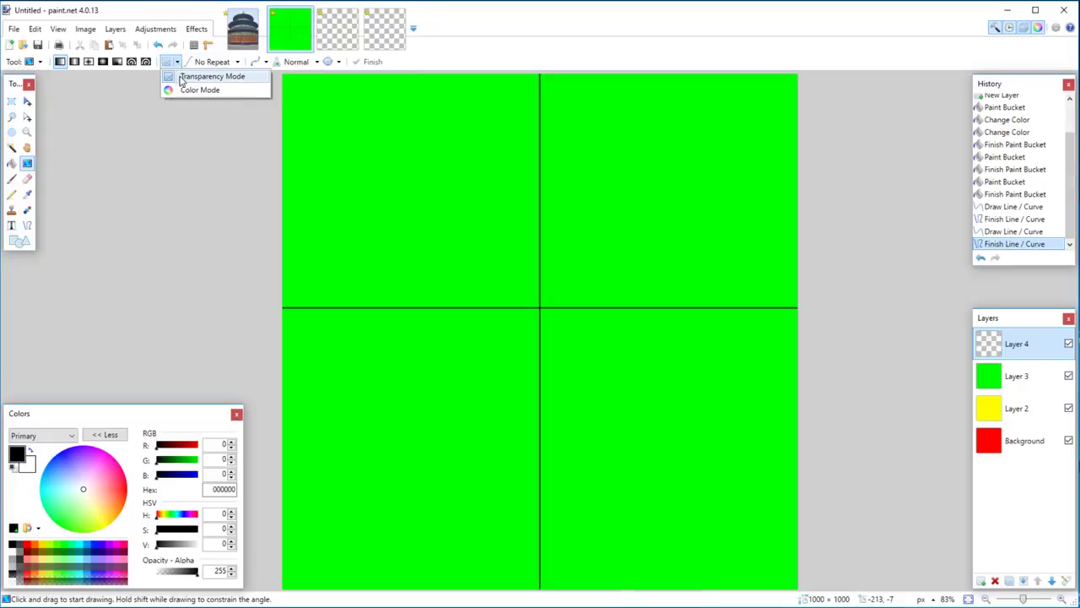
pyautogui.click(181, 78)
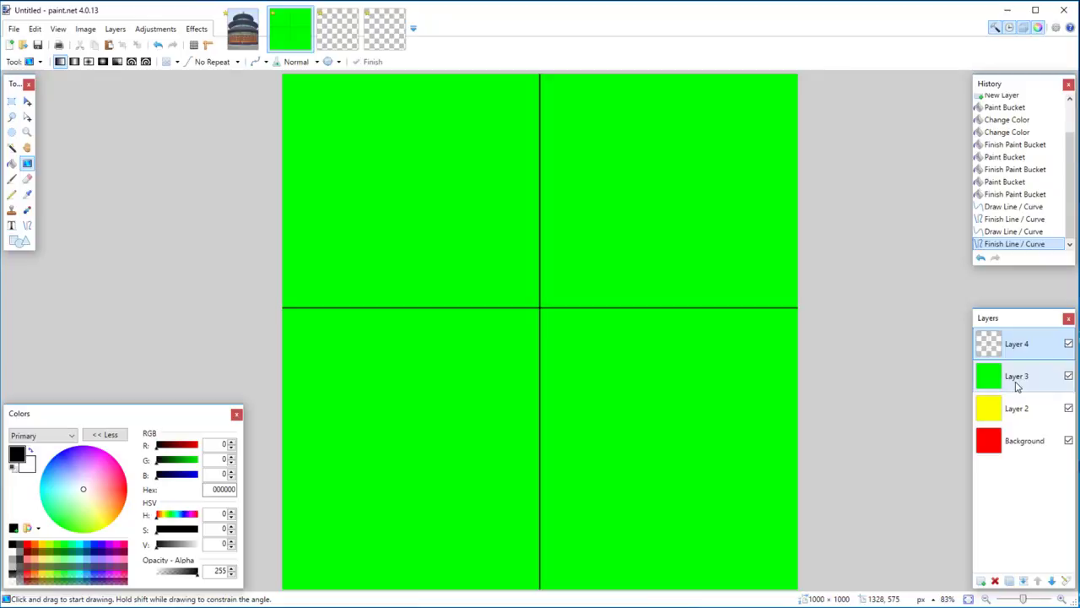
pyautogui.click(1017, 385)
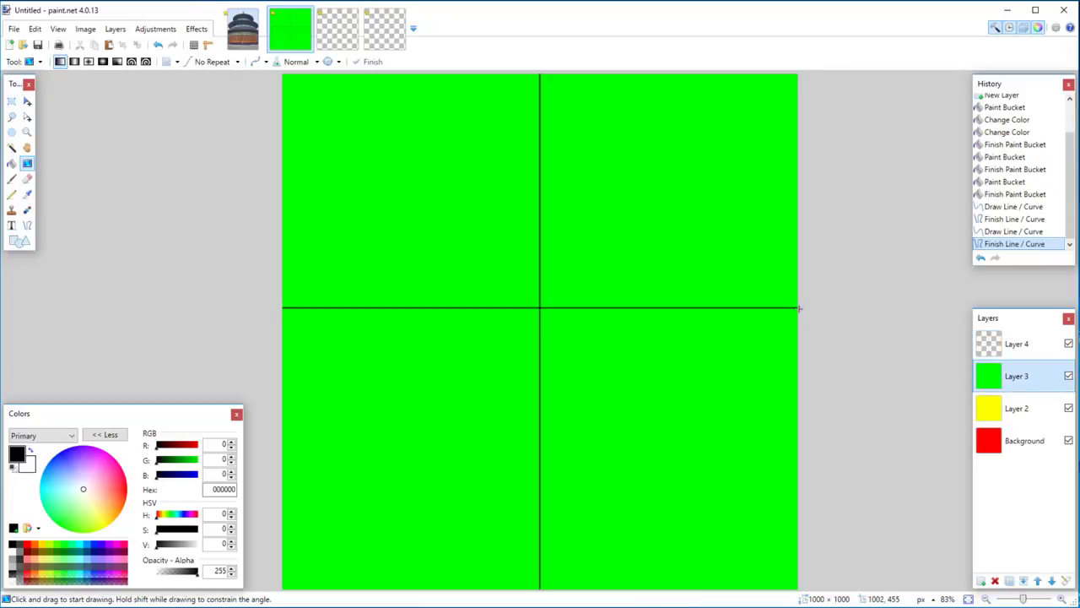
pyautogui.moveTo(799, 308); pyautogui.dragTo(519, 308)
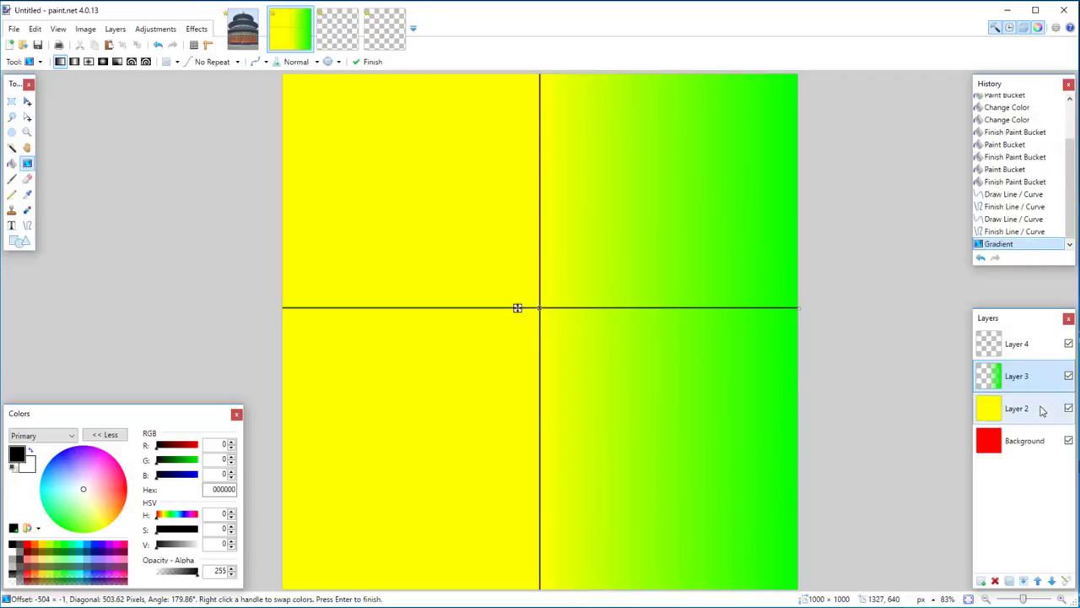
# Step: Fade yellow Layer 2 toward the left edge, revealing red beneath
pyautogui.click(1020, 413)
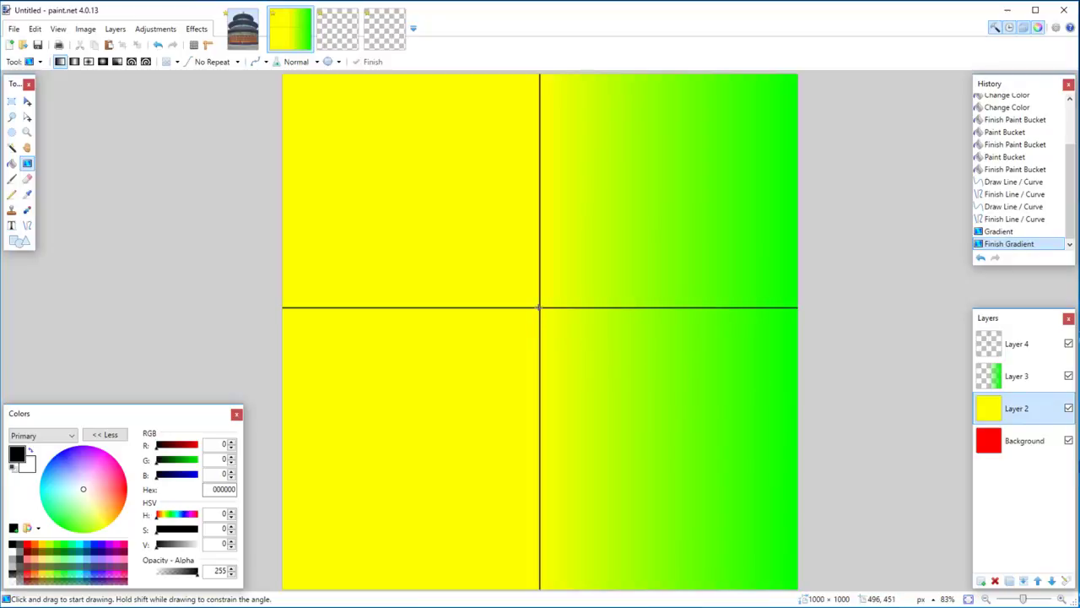
pyautogui.moveTo(539, 308); pyautogui.dragTo(282, 309)
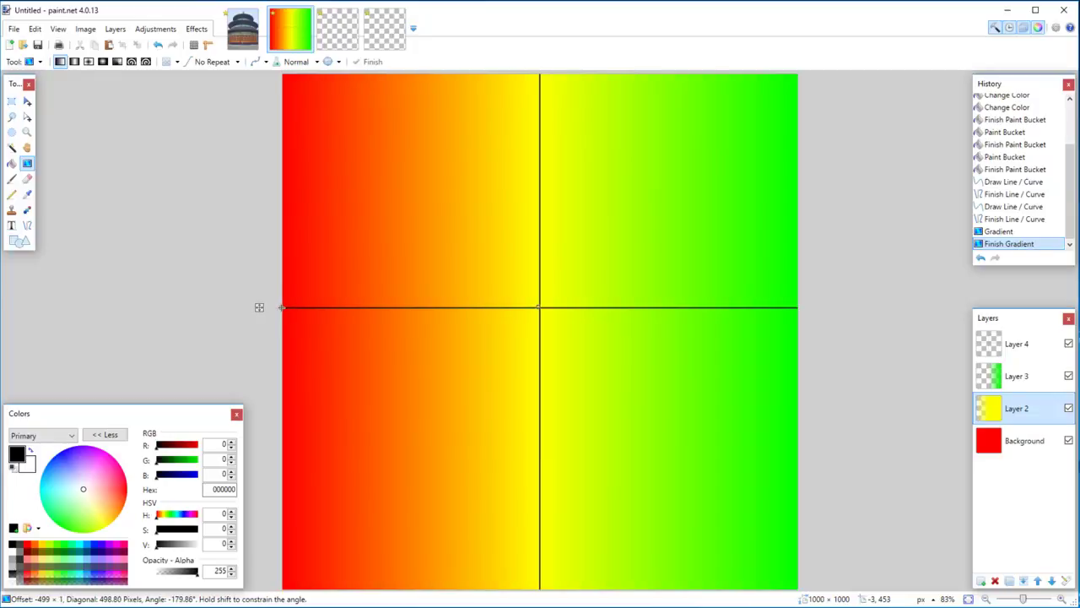
pyautogui.moveTo(259, 307); pyautogui.dragTo(259, 307)
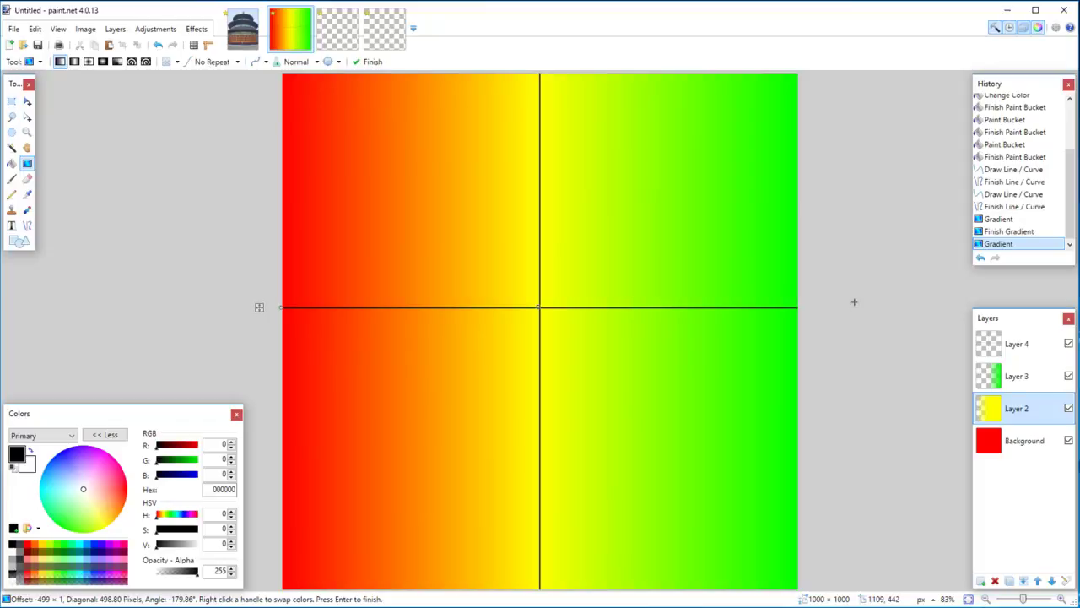
# Step: Hide the line layer, merge the gradient layers into the Background, select all, and switch to the temple photo
pyautogui.click(1069, 344)
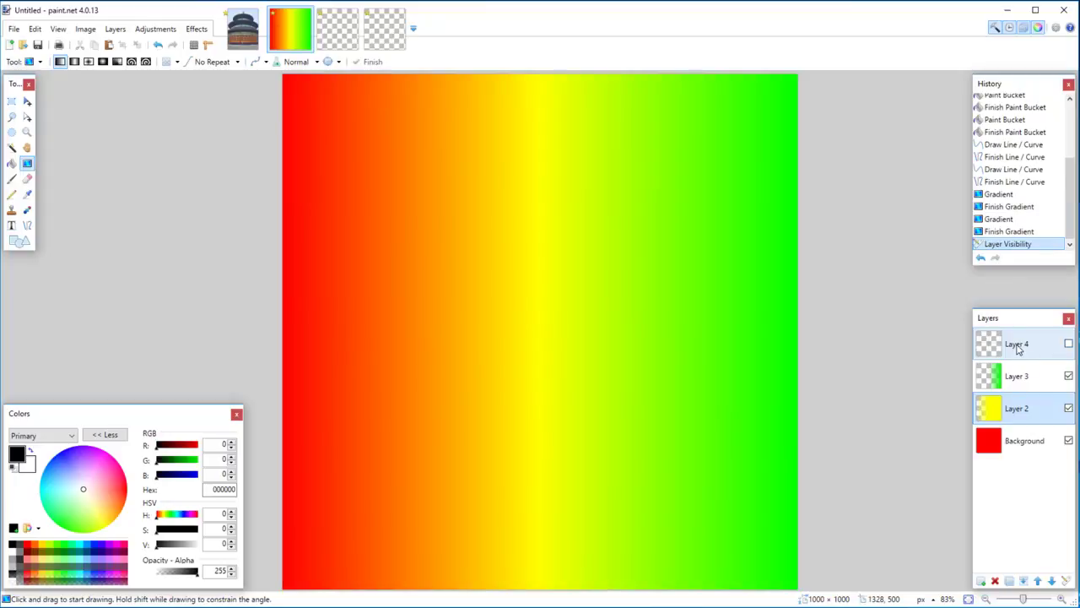
pyautogui.click(1016, 376)
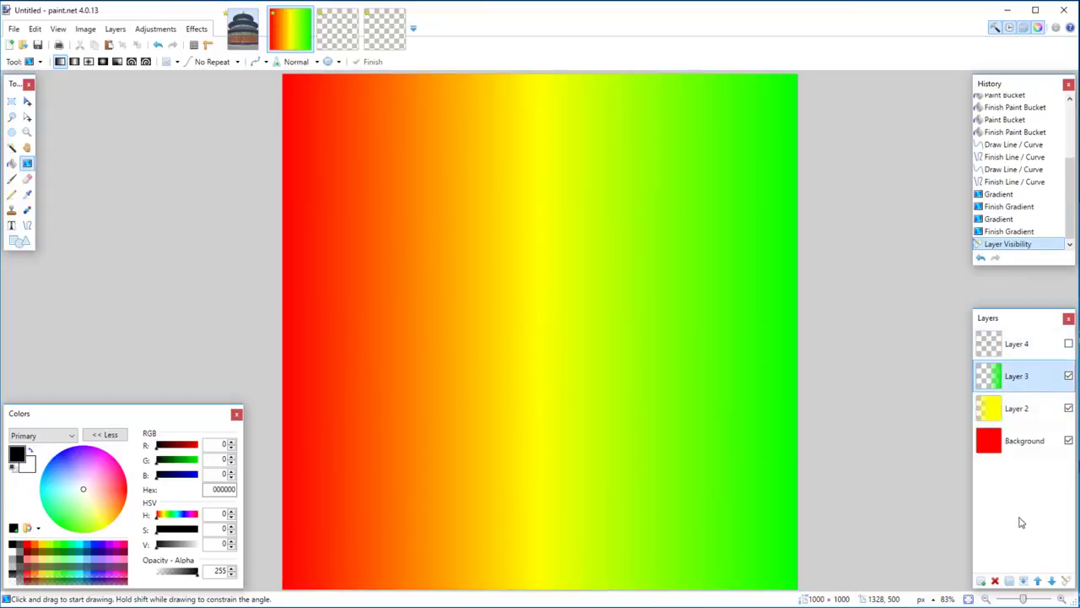
pyautogui.click(1025, 582)
pyautogui.click(1025, 581)
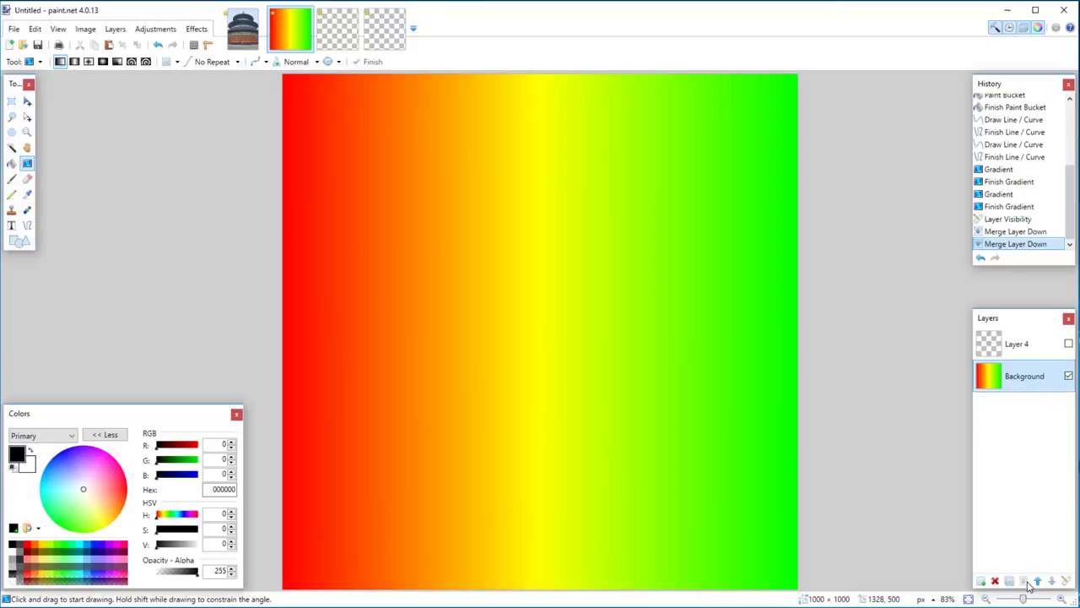
pyautogui.hotkey('ctrl', 'a')
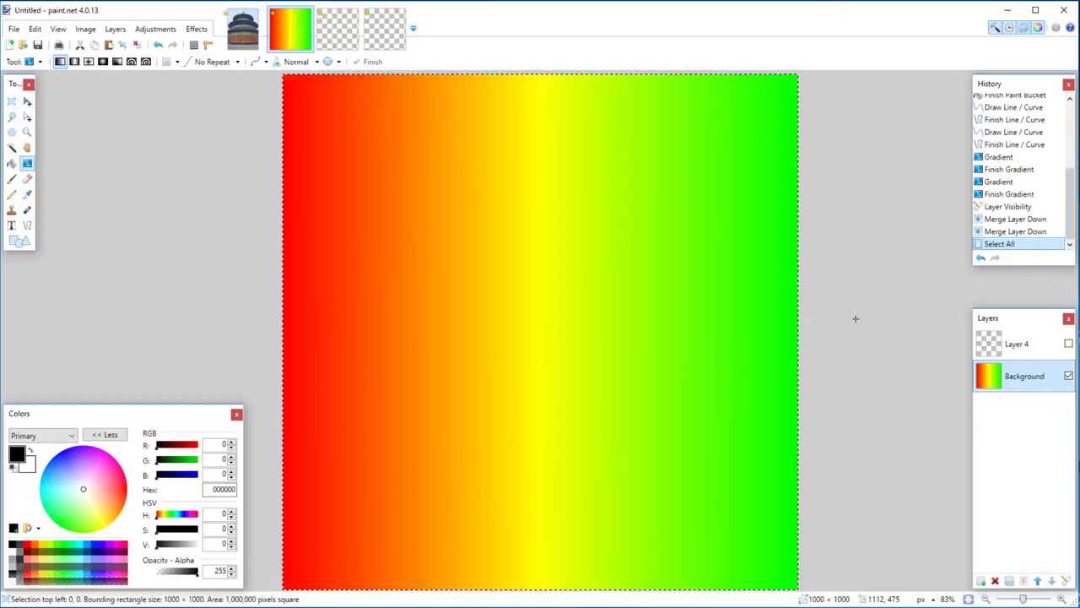
pyautogui.click(244, 32)
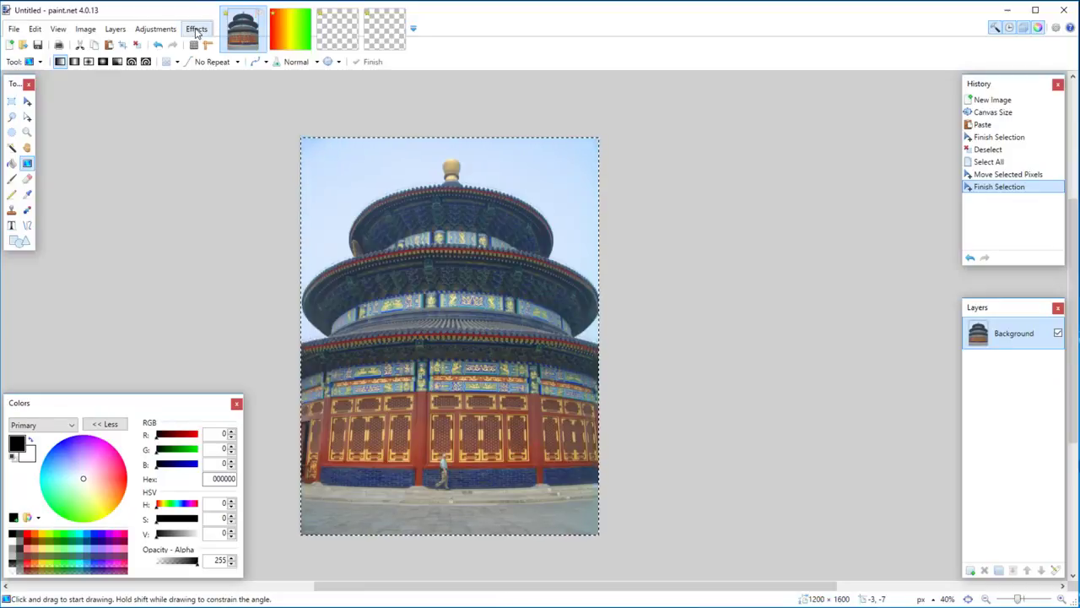
# Step: Apply Pencil Sketch to the temple photo and invert its colours
pyautogui.click(197, 30)
pyautogui.moveTo(212, 61)
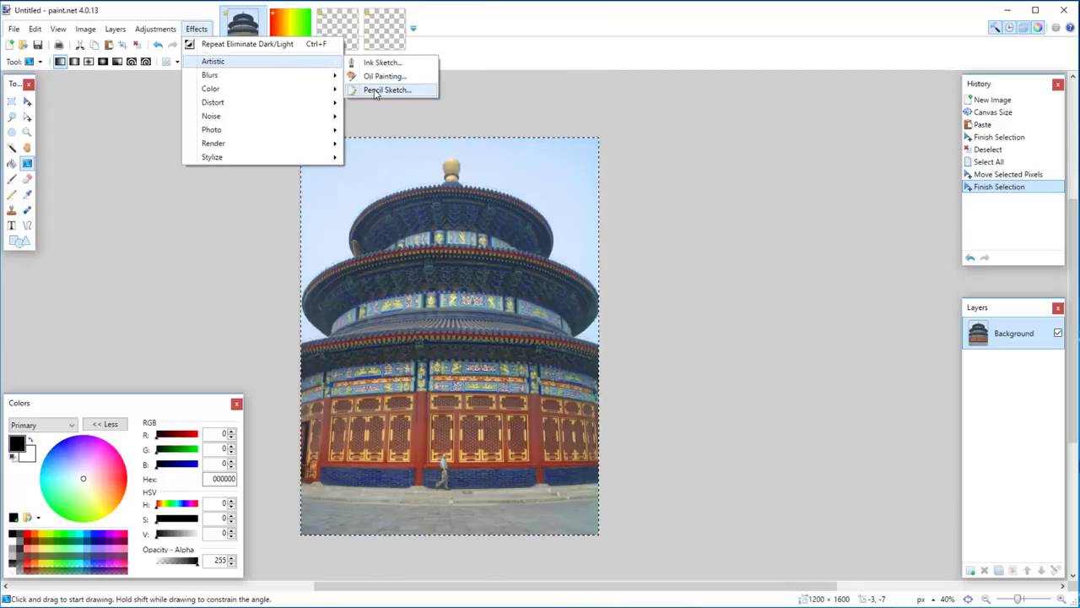
pyautogui.click(376, 89)
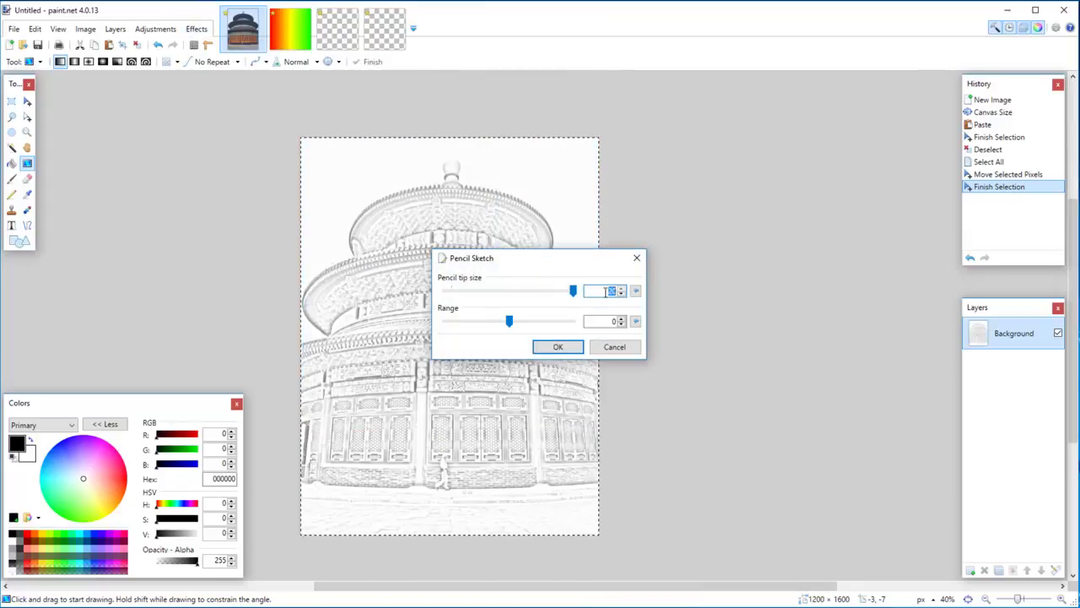
pyautogui.click(559, 346)
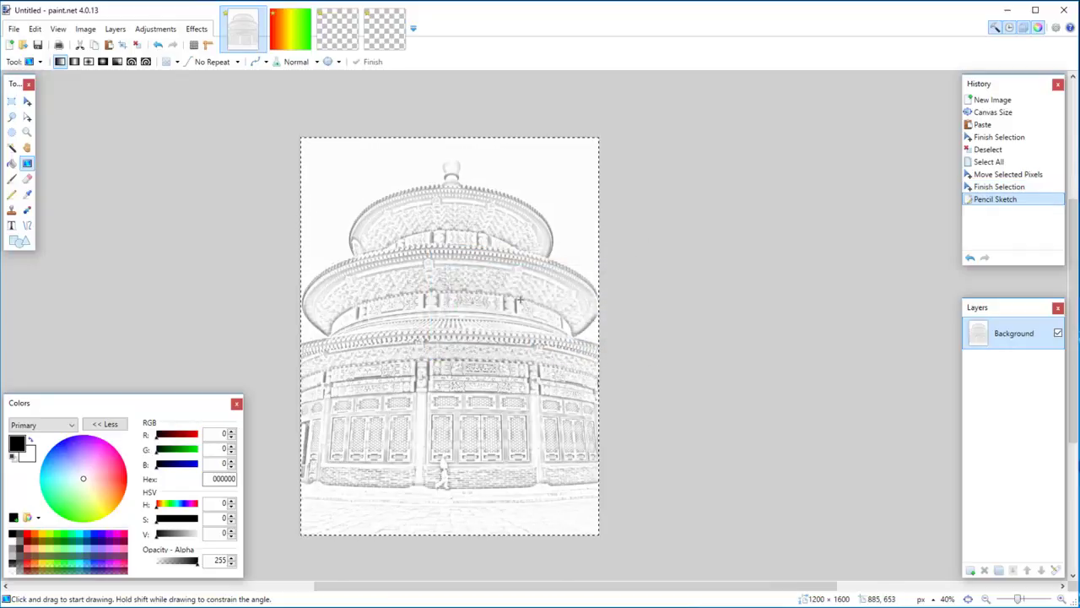
pyautogui.hotkey('ctrl', 'shift', 'i')
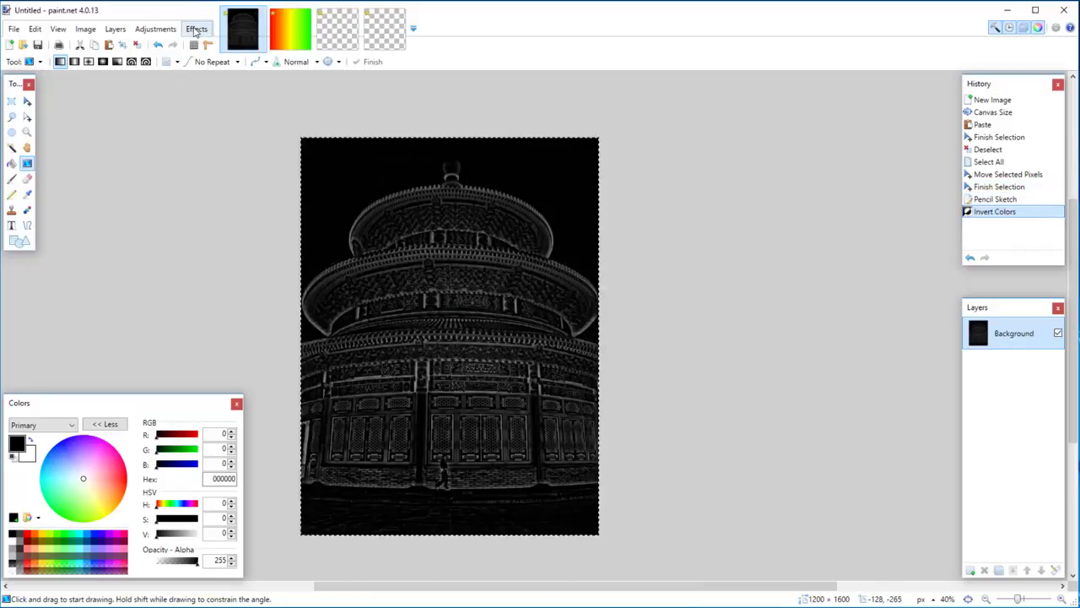
# Step: Remove the light tones with Eliminate Dark/Light set to Light
pyautogui.click(194, 31)
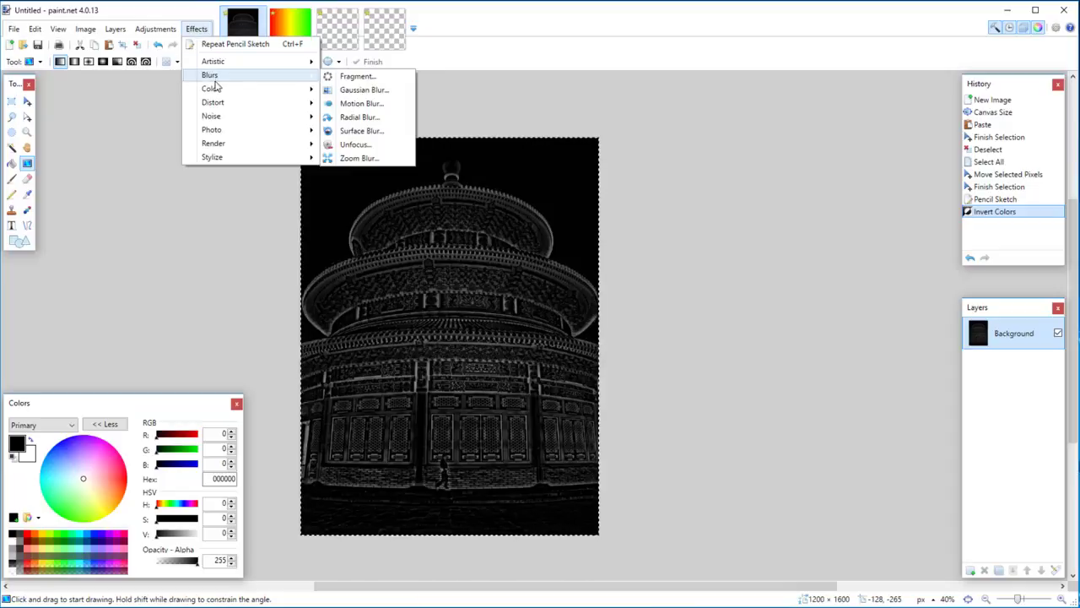
pyautogui.moveTo(211, 89)
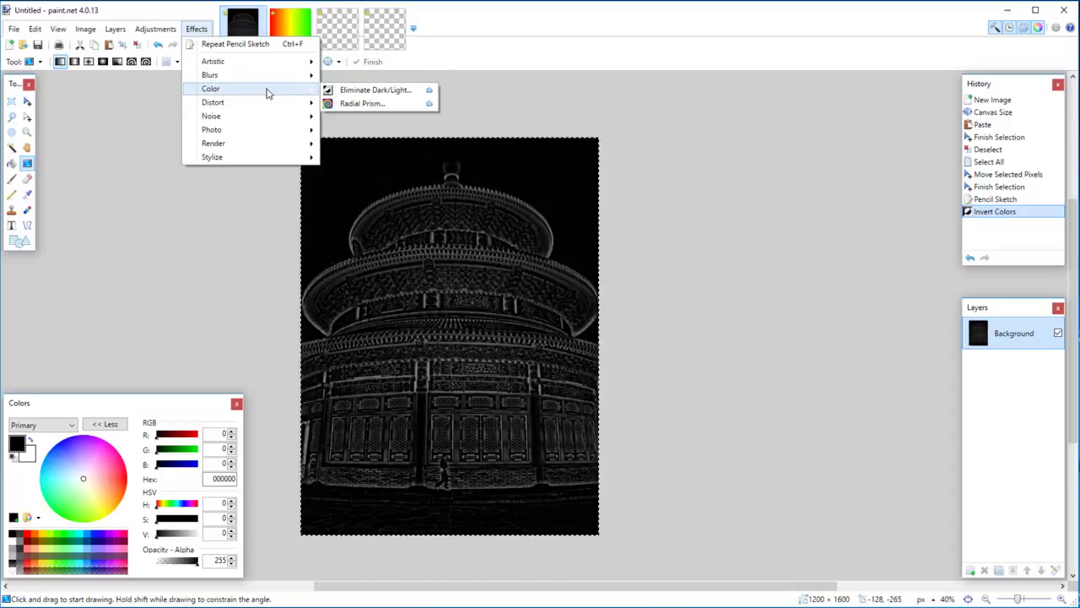
pyautogui.click(355, 89)
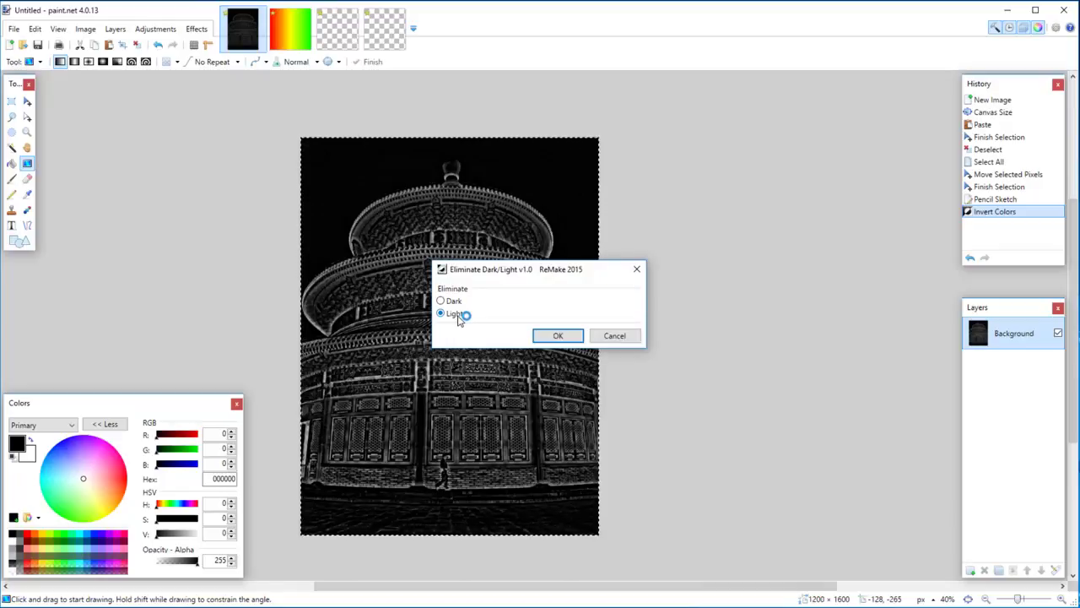
pyautogui.click(555, 337)
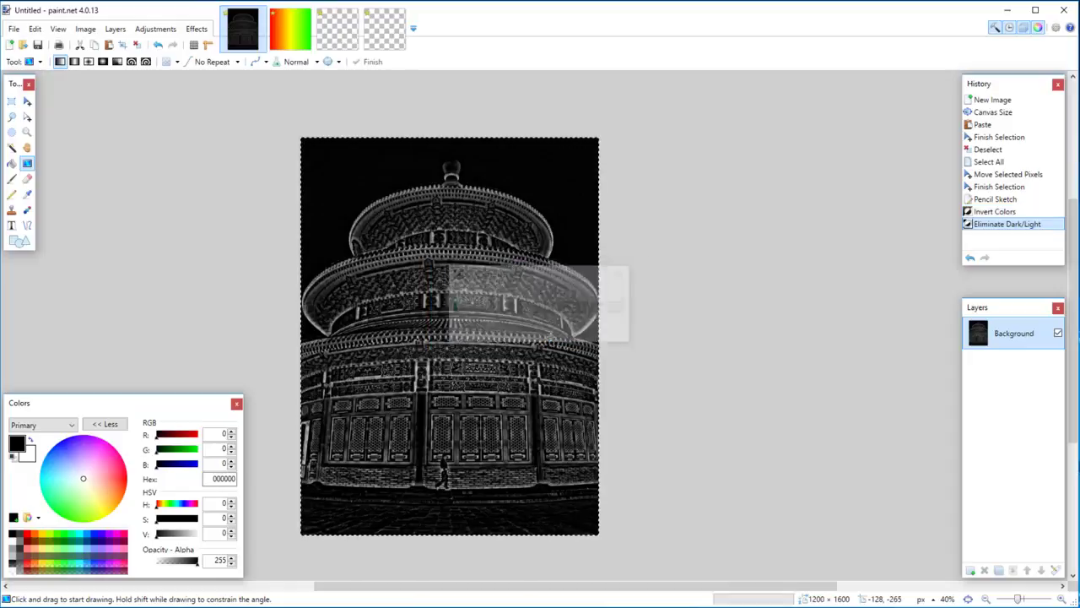
# Step: Add a new layer beneath the sketch Background and paste the gradient into it
pyautogui.click(971, 571)
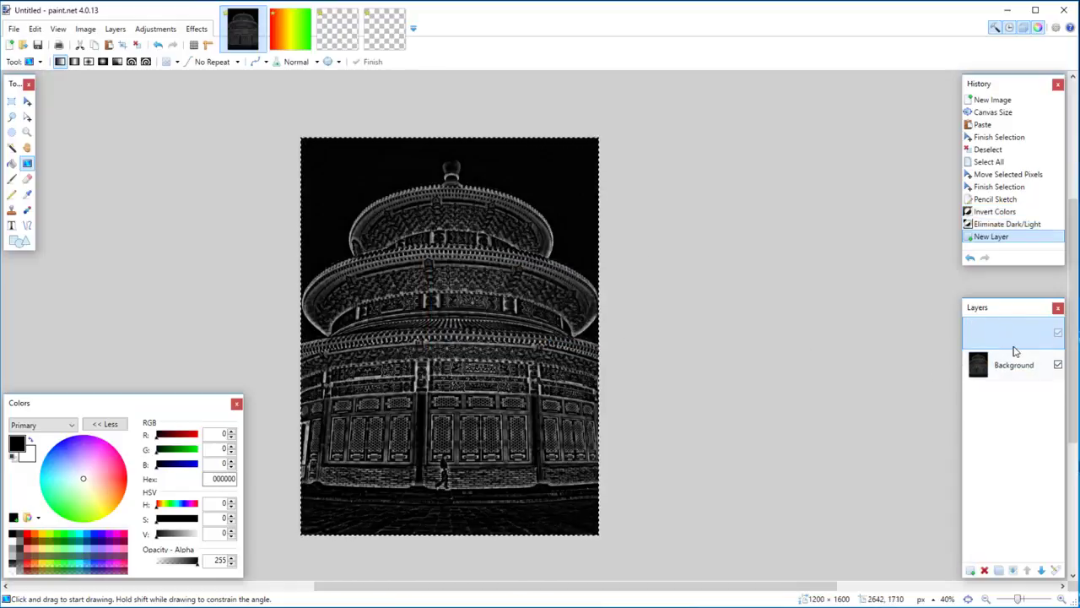
pyautogui.moveTo(1015, 352); pyautogui.dragTo(1015, 373)
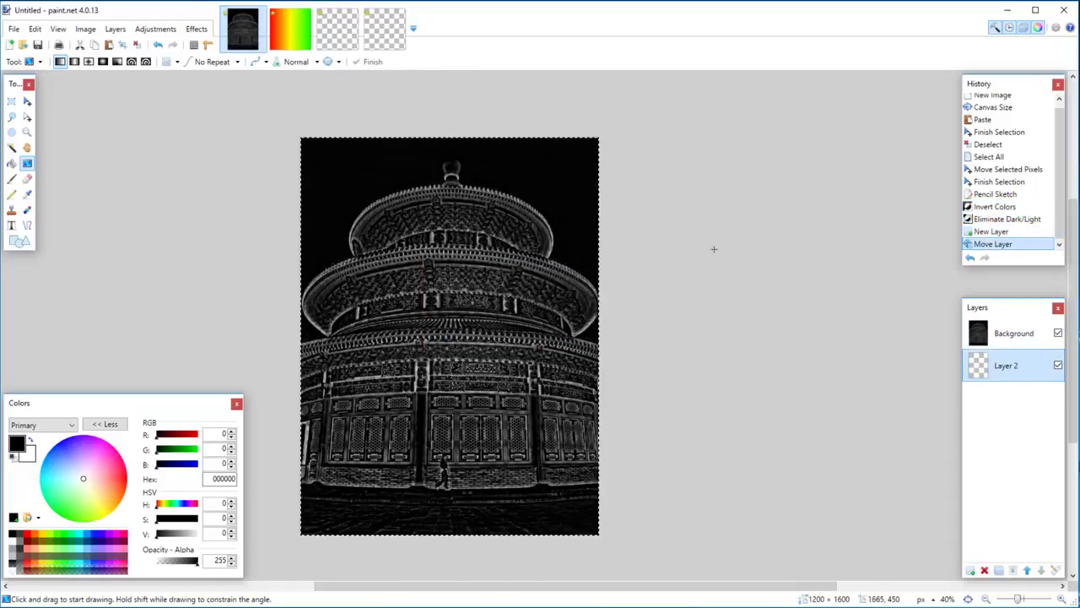
pyautogui.hotkey('ctrl', 'v')
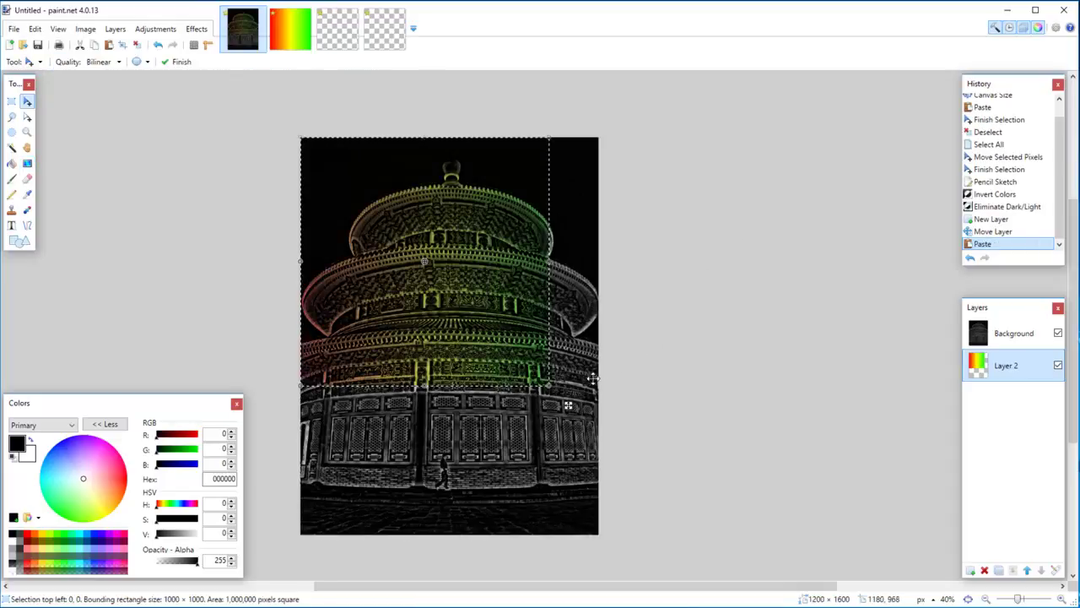
# Step: Move, rotate and resize the pasted gradient so it tints the temple lines, slightly tilted
pyautogui.moveTo(482, 284); pyautogui.dragTo(511, 380)
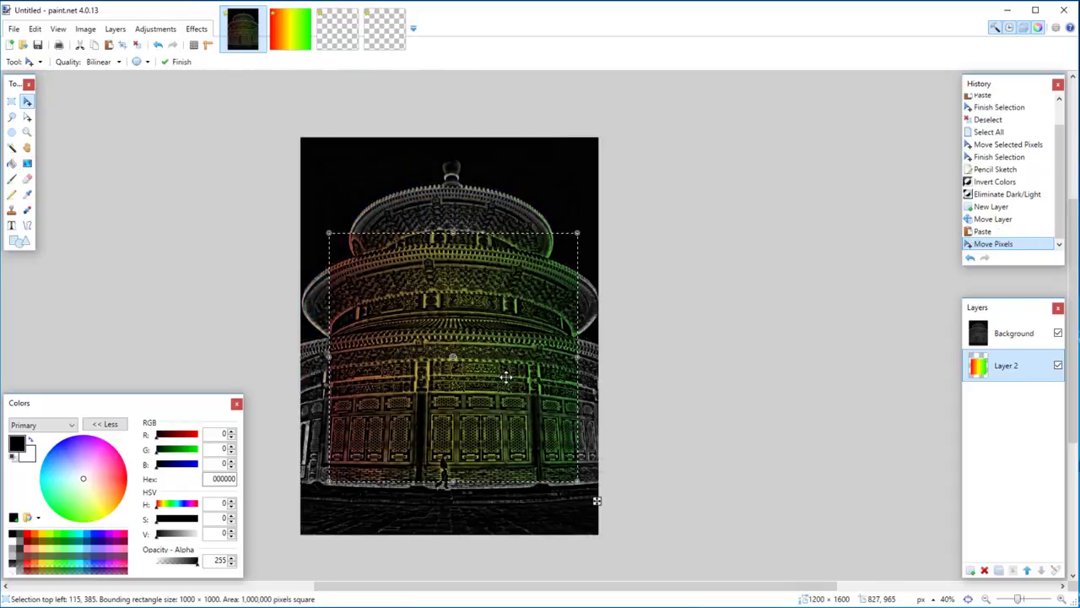
pyautogui.moveTo(588, 374)
pyautogui.mouseDown()
pyautogui.moveTo(459, 200)
pyautogui.moveTo(446, 114)
pyautogui.mouseUp()
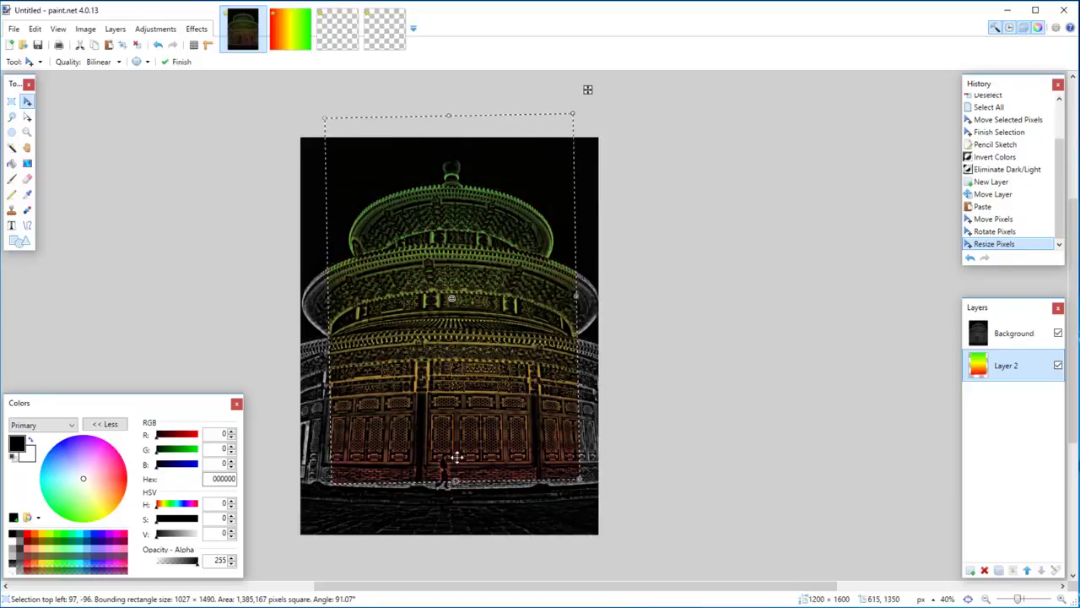
pyautogui.moveTo(456, 480); pyautogui.dragTo(455, 561)
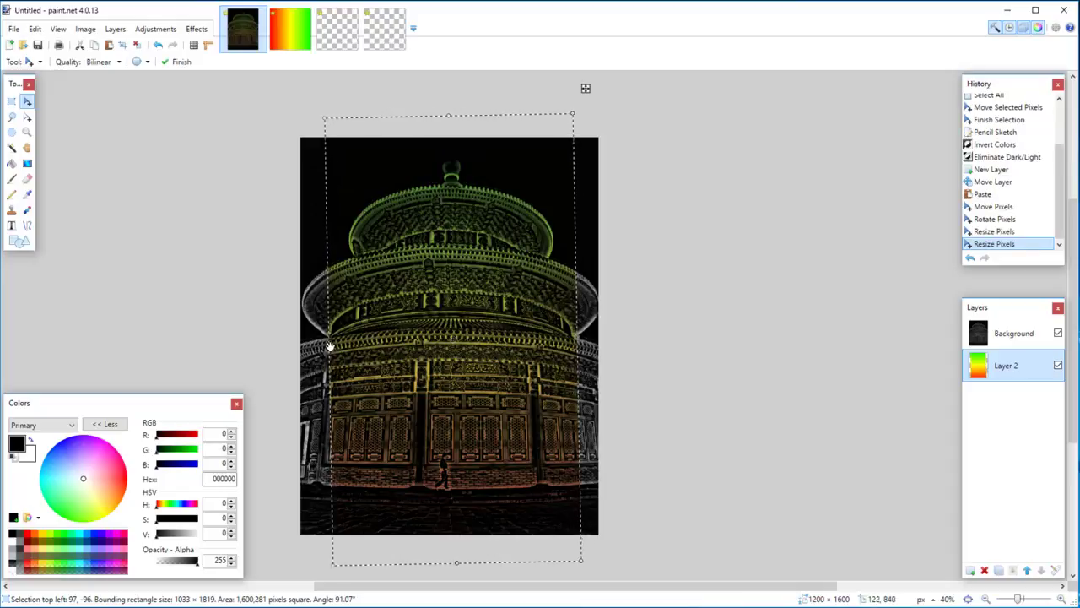
pyautogui.moveTo(328, 346); pyautogui.dragTo(281, 342)
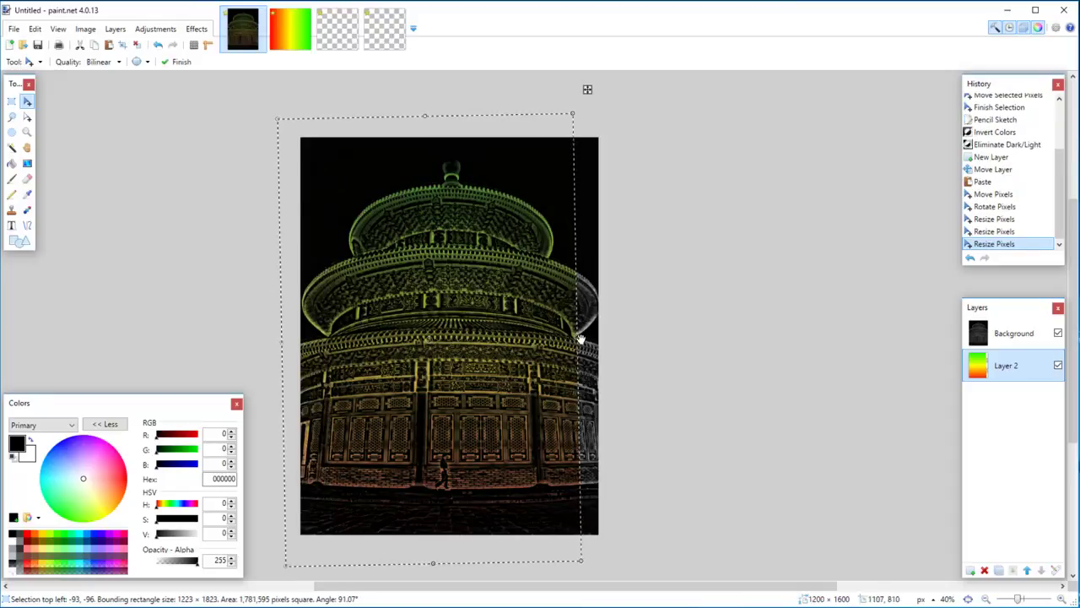
pyautogui.moveTo(725, 343); pyautogui.dragTo(750, 338)
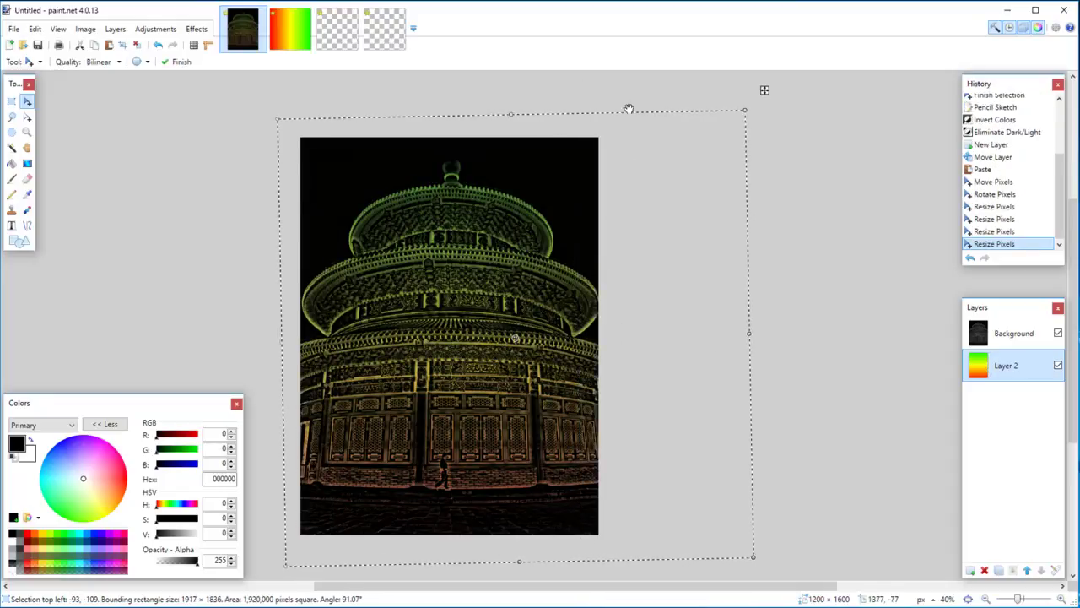
pyautogui.moveTo(589, 96)
pyautogui.mouseDown()
pyautogui.moveTo(765, 384)
pyautogui.moveTo(767, 415)
pyautogui.mouseUp()
pyautogui.moveTo(617, 328); pyautogui.dragTo(552, 323)
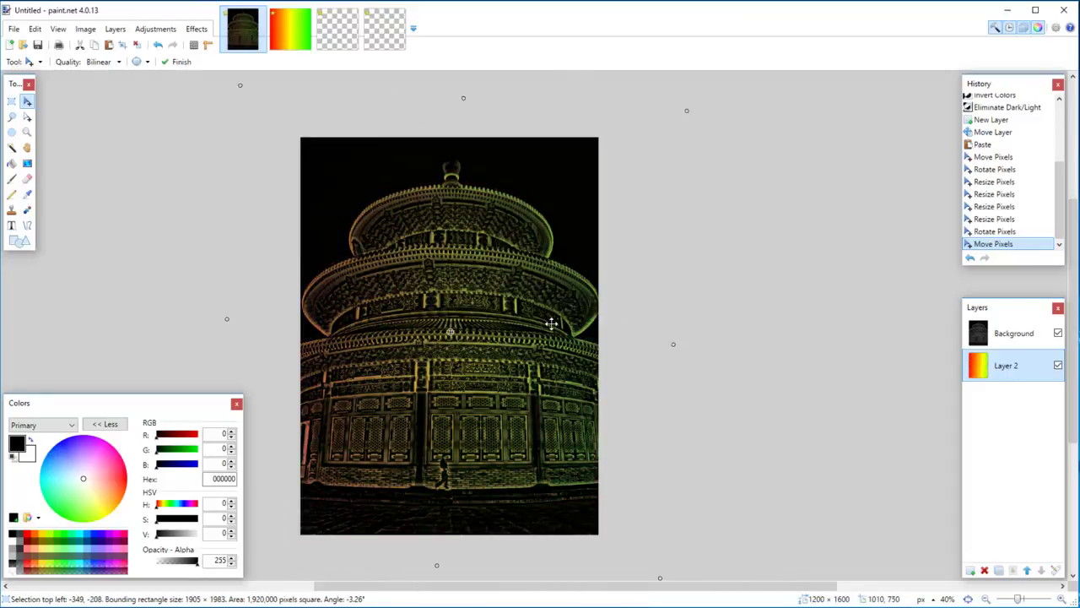
pyautogui.moveTo(676, 342); pyautogui.dragTo(615, 341)
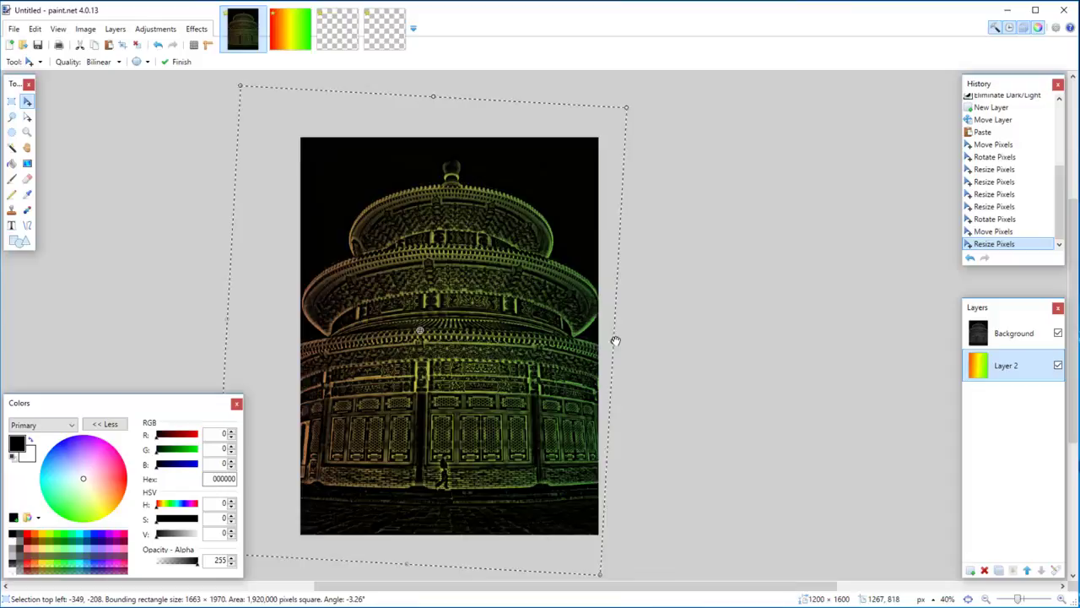
pyautogui.moveTo(229, 317); pyautogui.dragTo(282, 322)
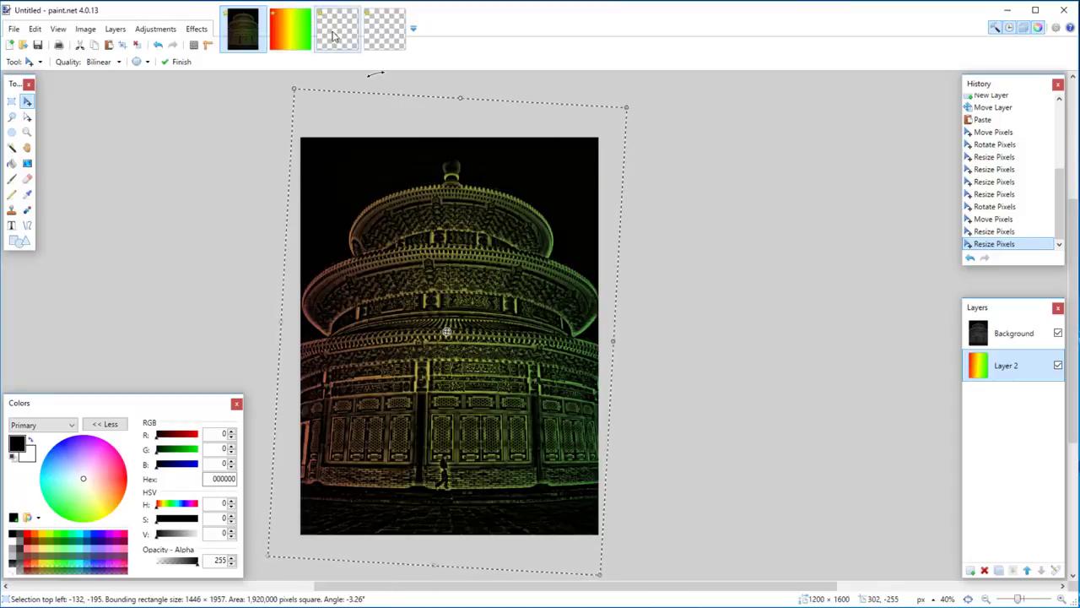
# Step: Delete the gradient layer, then fill the blank image's Background with orange
pyautogui.click(984, 569)
pyautogui.click(337, 29)
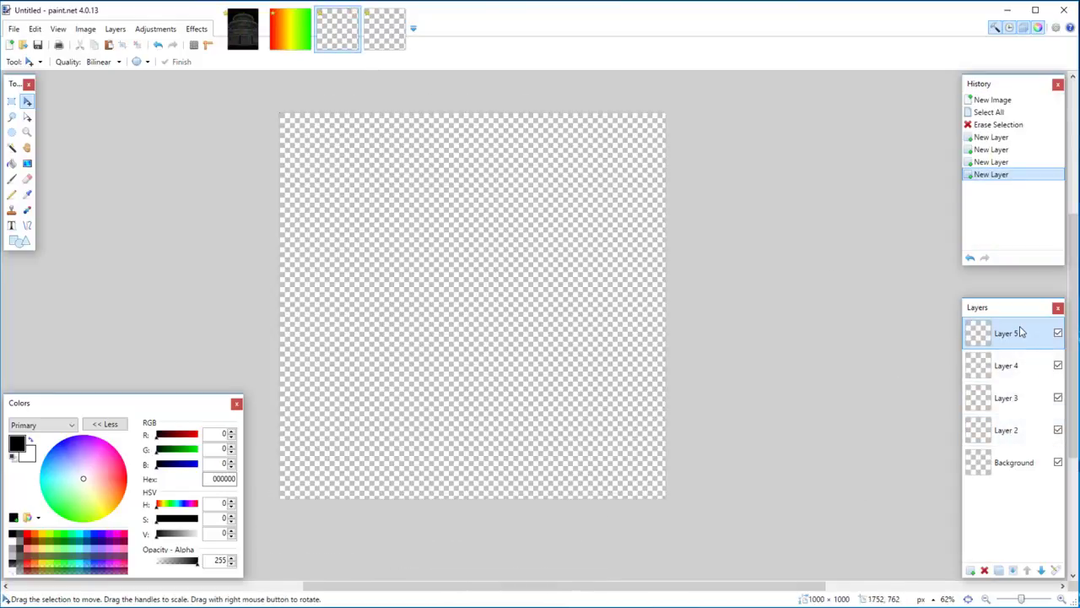
pyautogui.click(1027, 469)
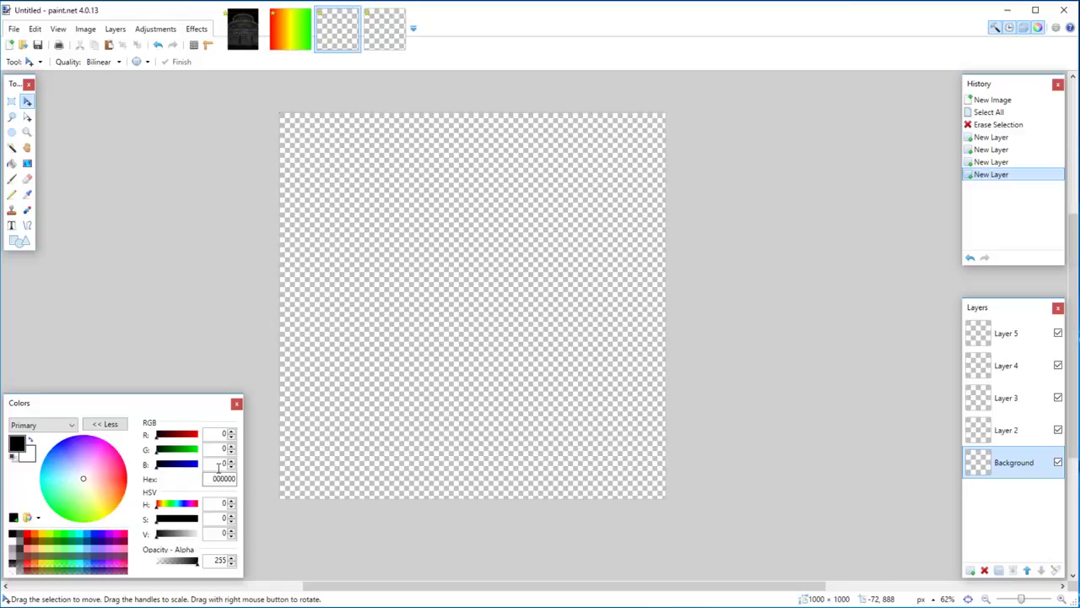
pyautogui.moveTo(105, 503); pyautogui.dragTo(130, 513)
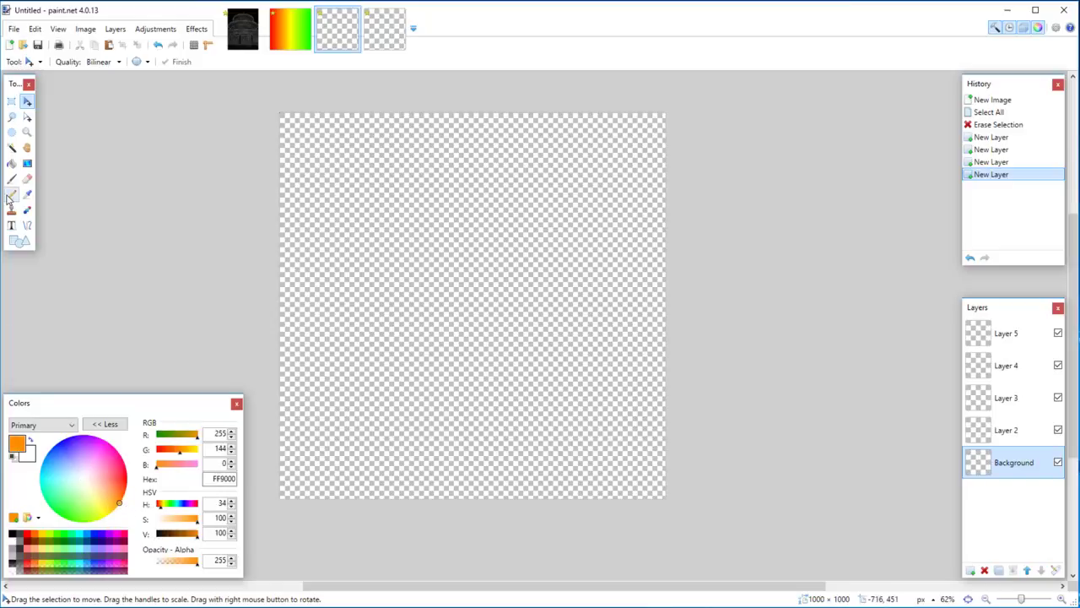
pyautogui.click(11, 164)
# Step: Fill Layer 2 with aqua
pyautogui.click(395, 248)
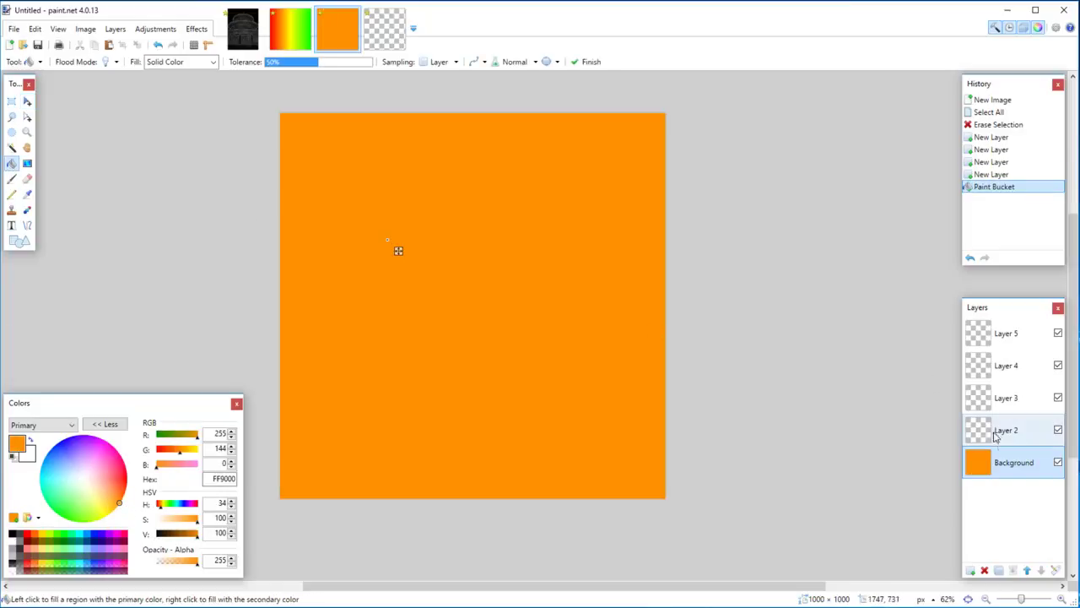
pyautogui.click(1006, 431)
pyautogui.click(38, 478)
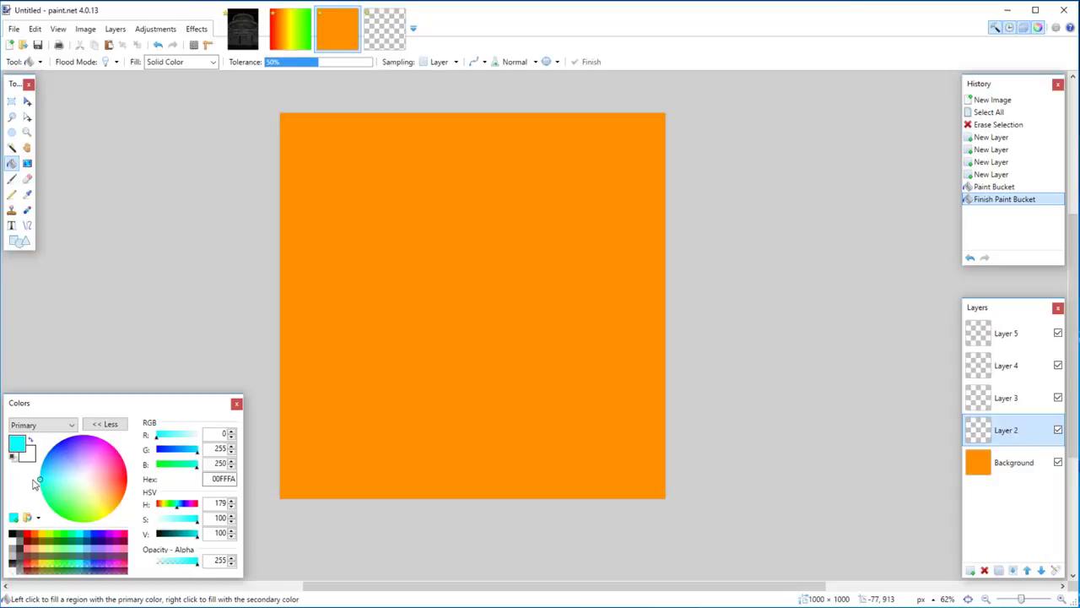
pyautogui.click(439, 274)
# Step: Fill Layer 3 with magenta and Layer 4 with dark green
pyautogui.click(1008, 398)
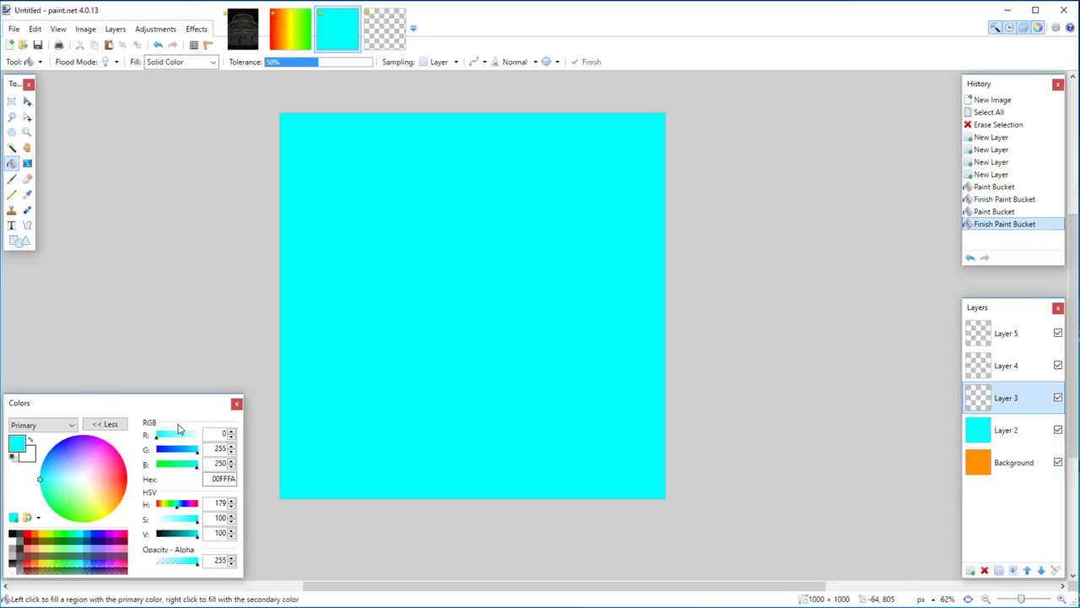
pyautogui.click(106, 442)
pyautogui.click(477, 291)
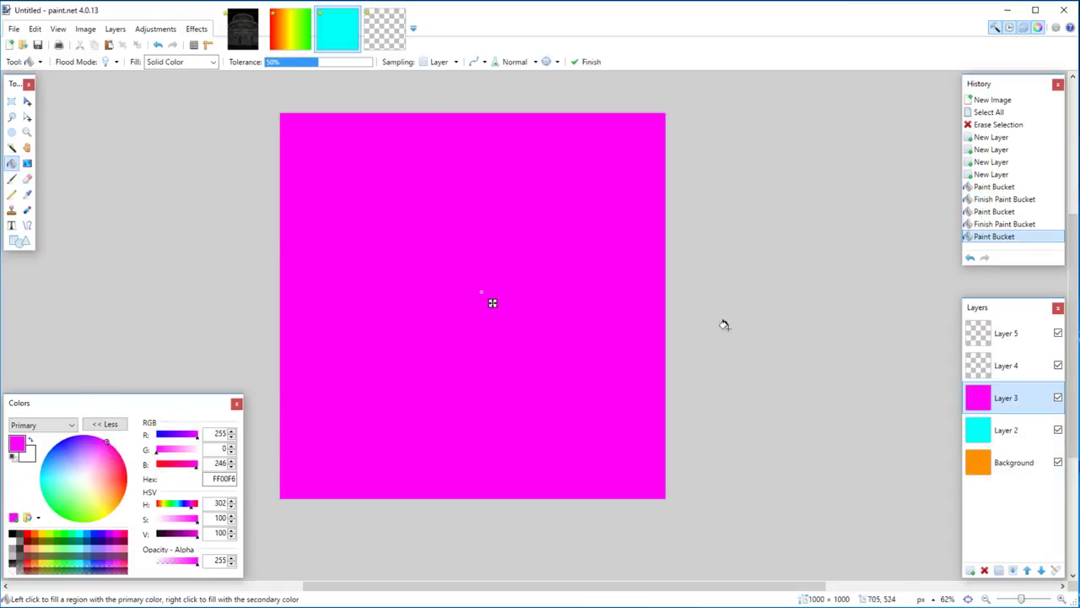
pyautogui.click(1001, 371)
pyautogui.moveTo(74, 505); pyautogui.dragTo(55, 522)
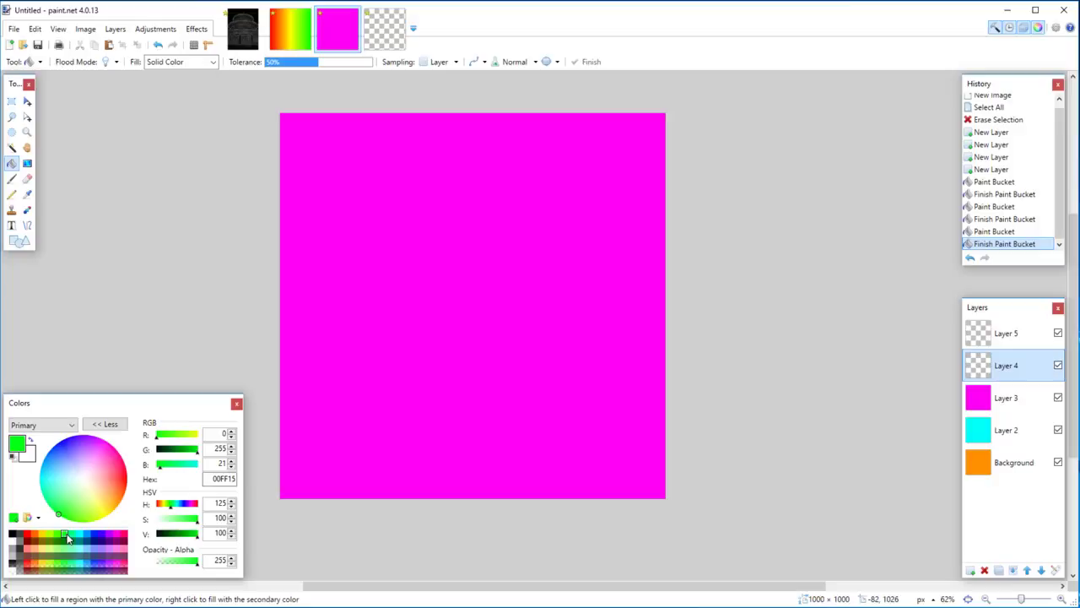
pyautogui.click(66, 551)
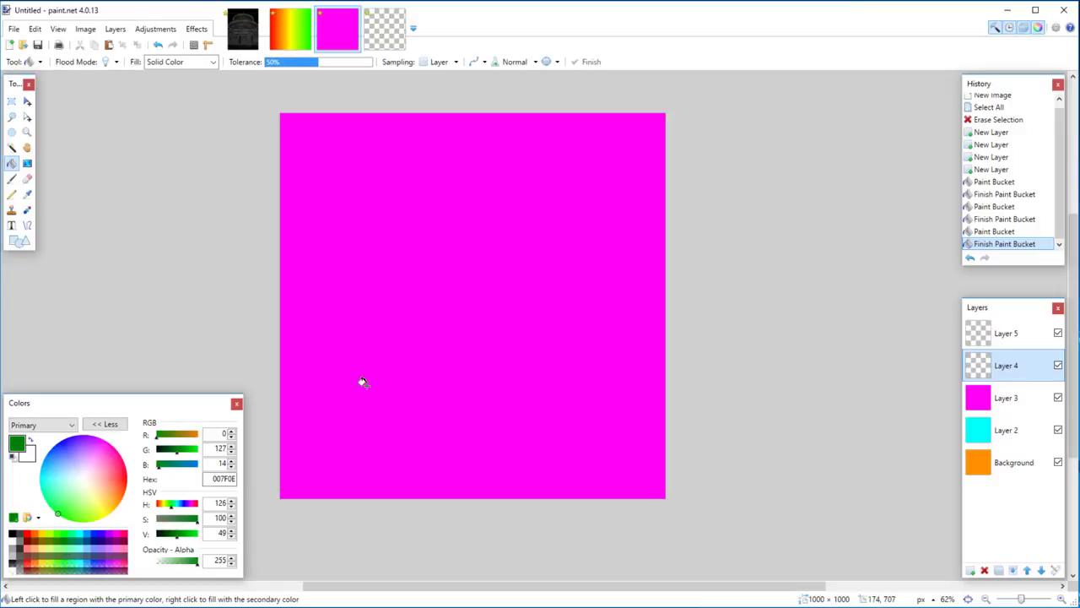
pyautogui.click(414, 380)
pyautogui.click(1017, 336)
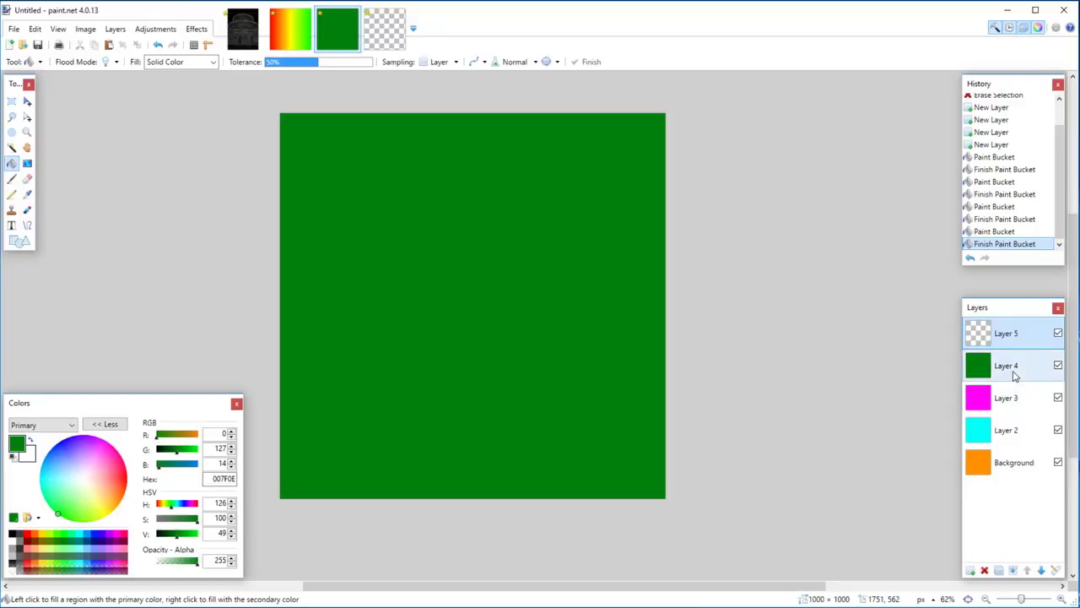
# Step: On Layer 5, draw black guide lines: two verticals at the thirds and one horizontal across the middle
pyautogui.click(28, 225)
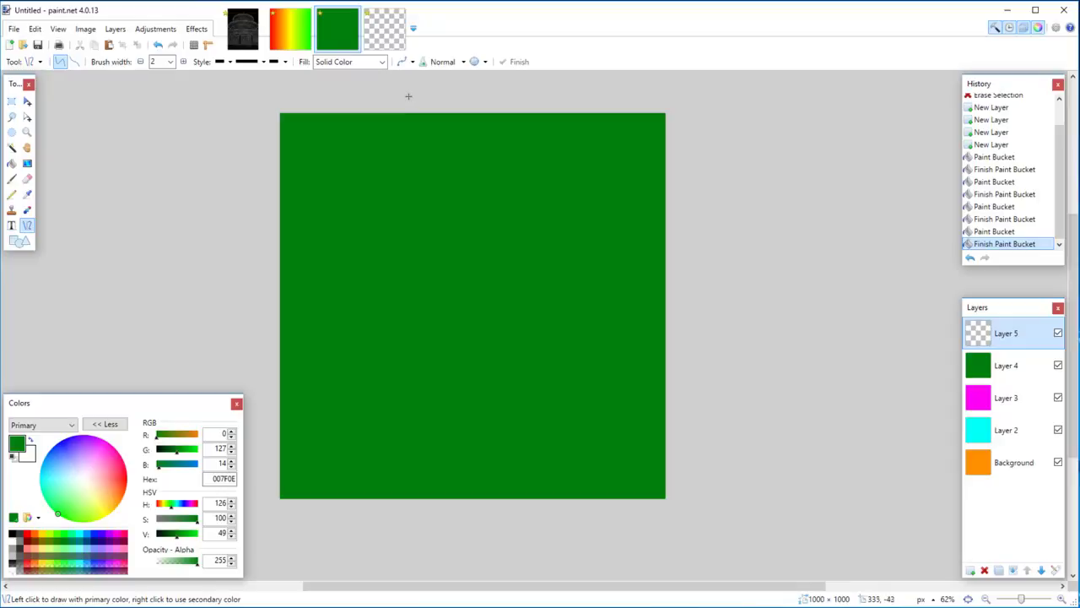
pyautogui.moveTo(409, 97); pyautogui.dragTo(409, 557)
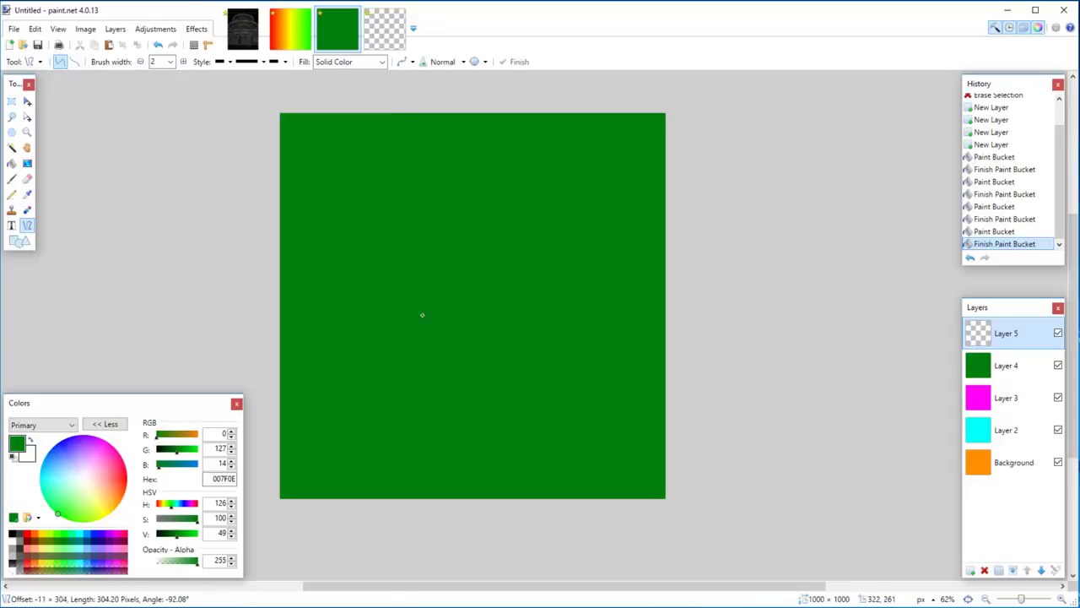
pyautogui.click(12, 533)
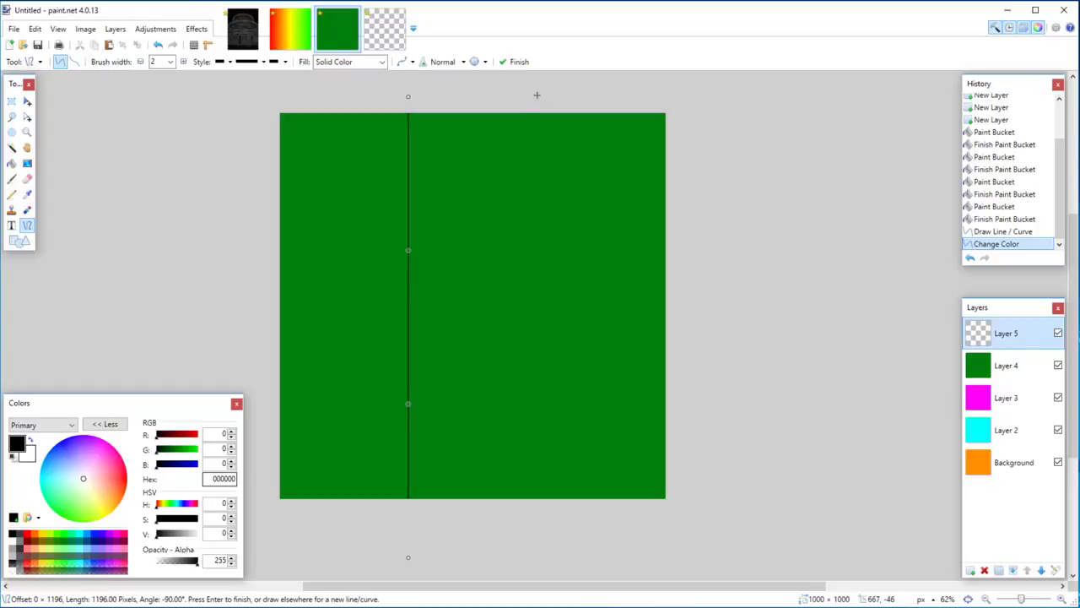
pyautogui.moveTo(537, 95); pyautogui.dragTo(547, 498)
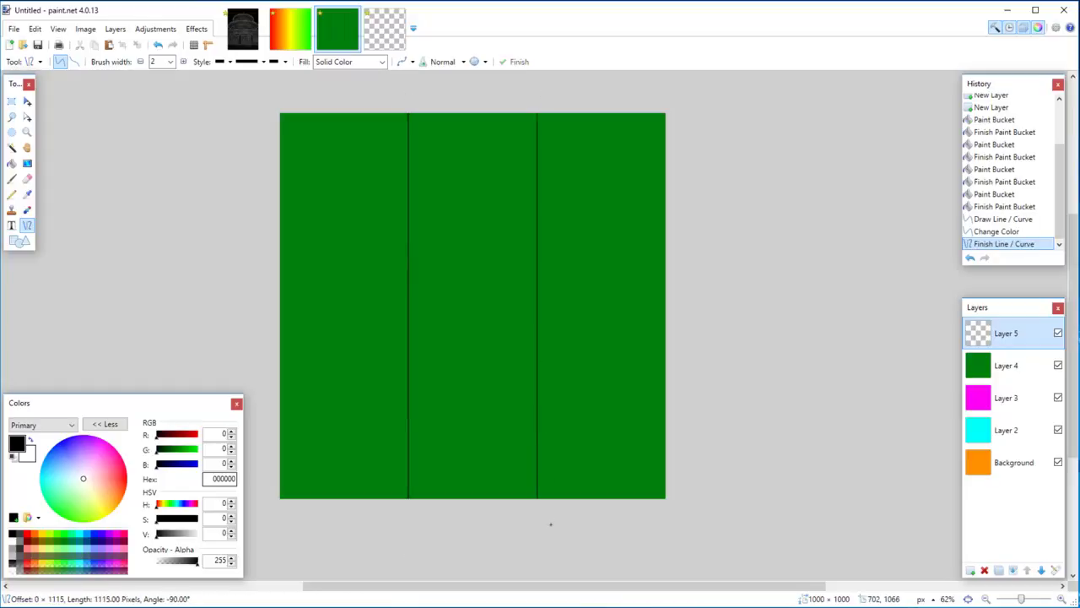
pyautogui.click(551, 524)
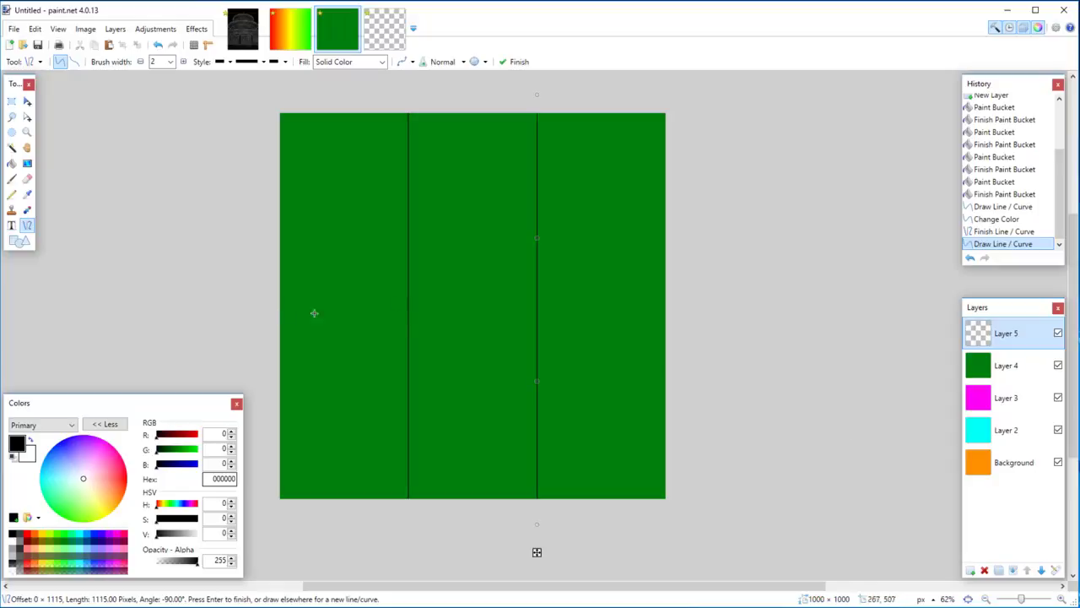
pyautogui.moveTo(248, 290); pyautogui.dragTo(677, 296)
pyautogui.click(687, 292)
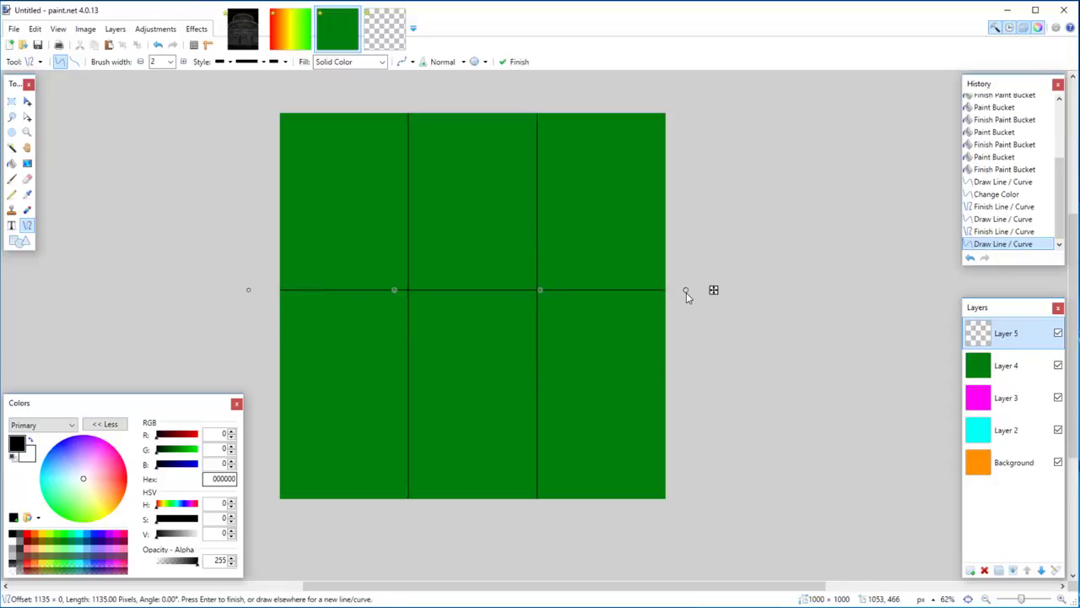
pyautogui.press('Return')
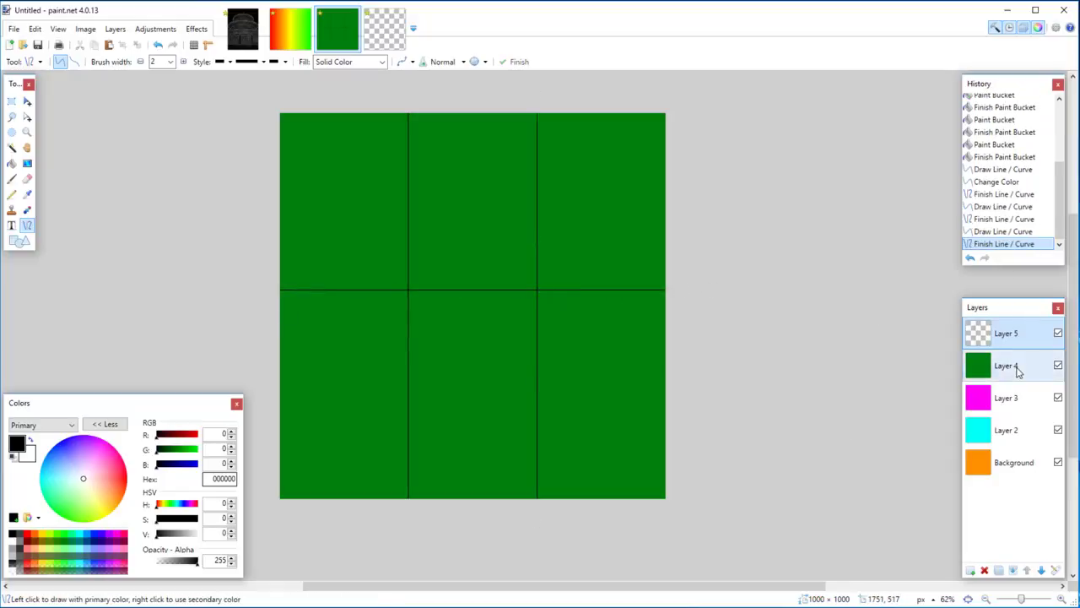
pyautogui.click(1011, 372)
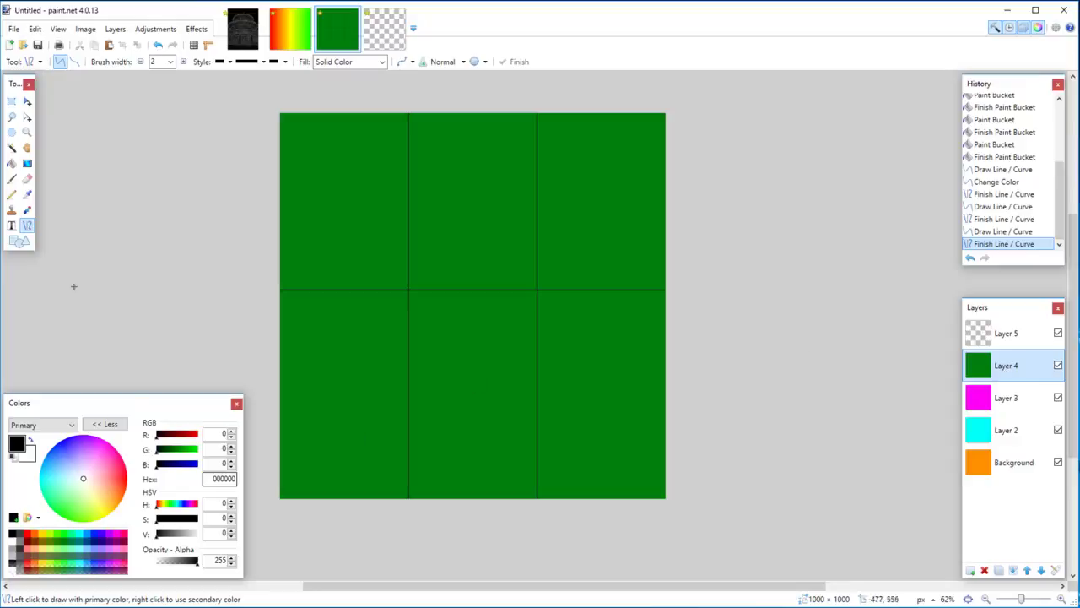
# Step: Fade green Layer 4, magenta Layer 3 and aqua Layer 2 leftward with transparency gradients
pyautogui.click(27, 162)
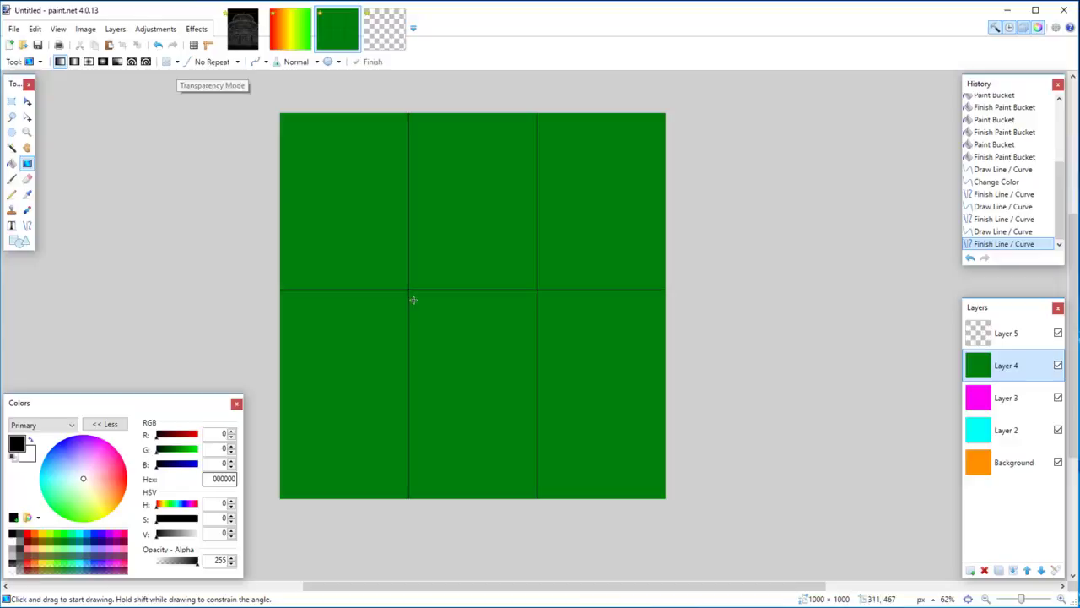
pyautogui.moveTo(665, 289); pyautogui.dragTo(538, 291)
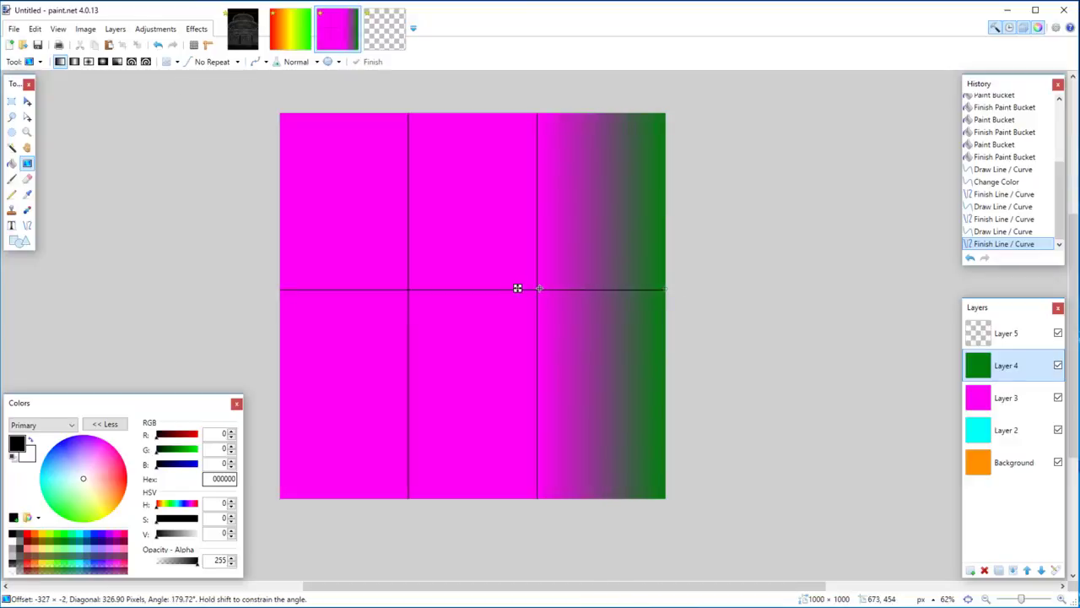
pyautogui.click(1004, 396)
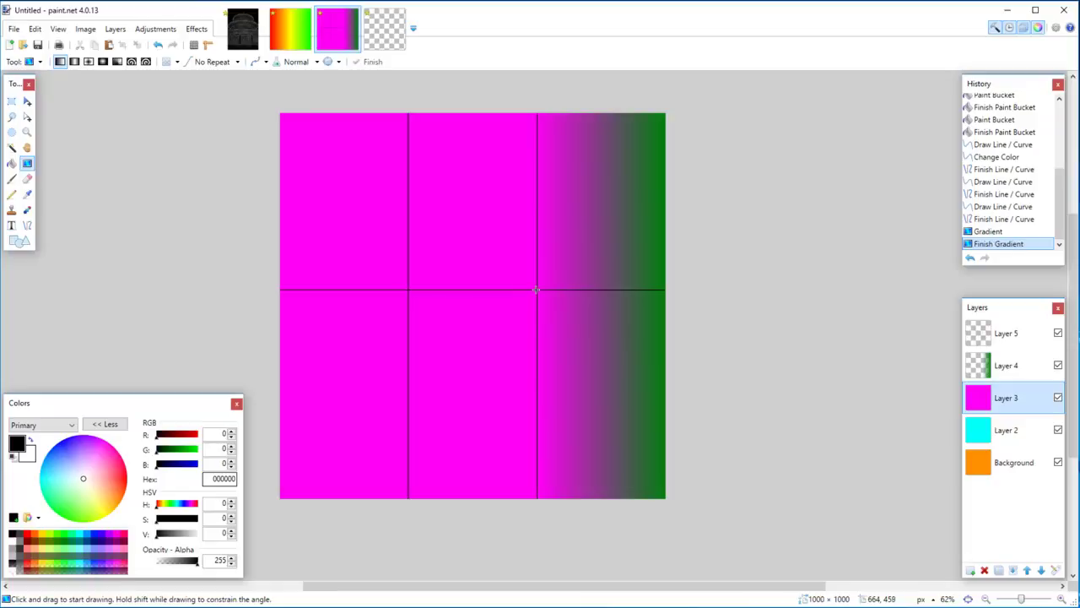
pyautogui.moveTo(537, 289); pyautogui.dragTo(385, 289)
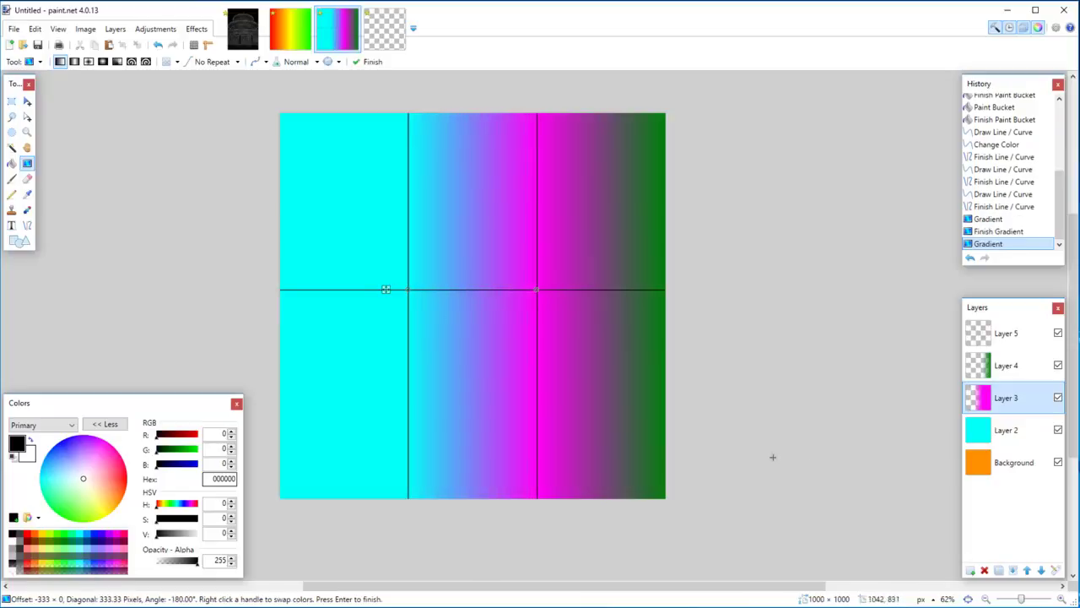
pyautogui.click(1004, 430)
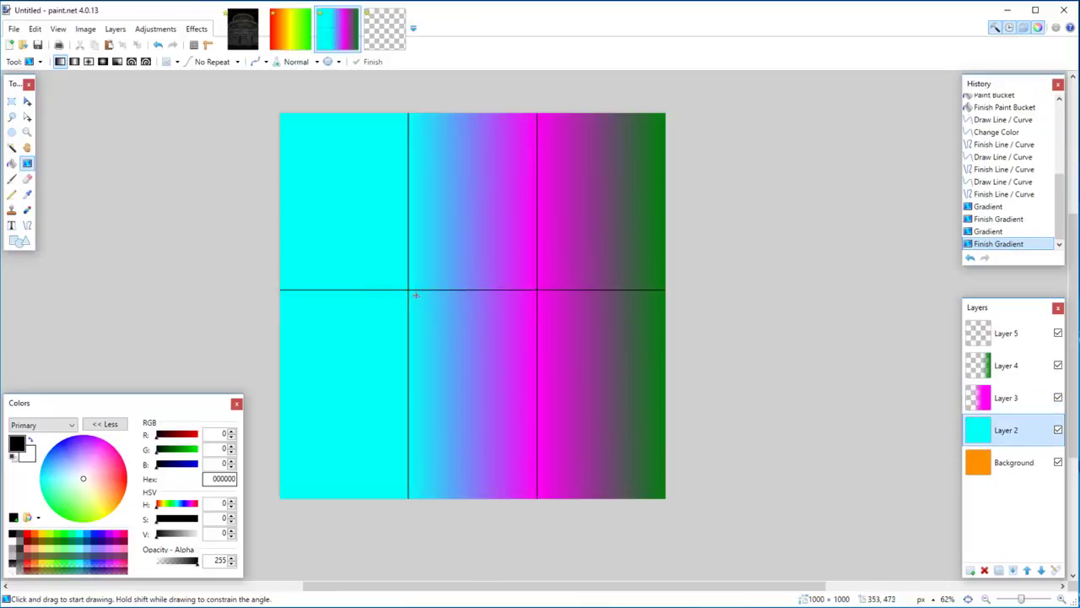
pyautogui.moveTo(409, 290); pyautogui.dragTo(258, 290)
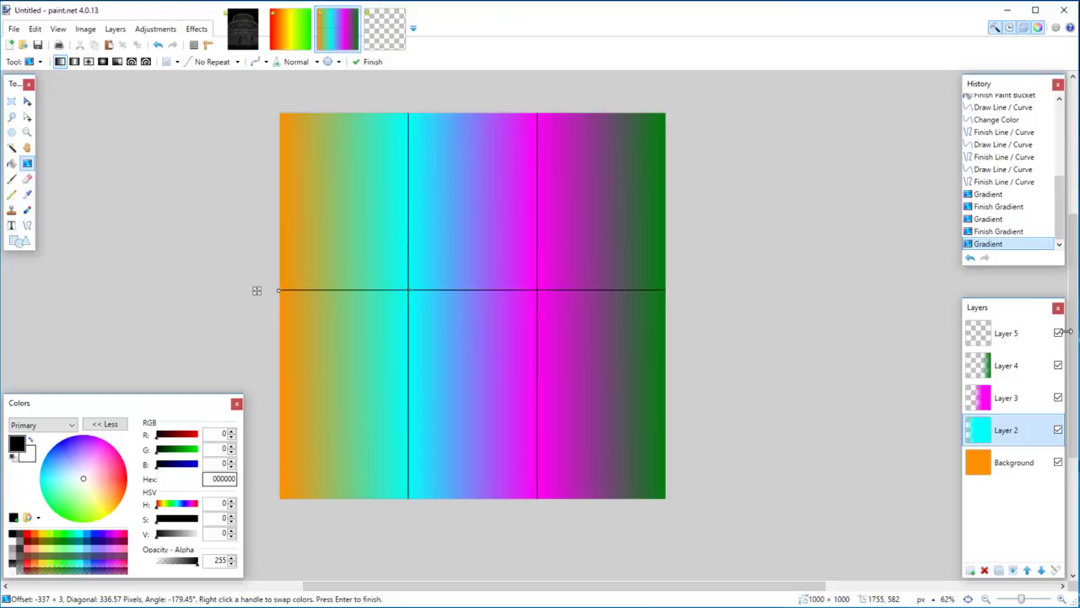
# Step: Hide the guide-line layer, merge the colour layers into the Background, and select all
pyautogui.click(1059, 333)
pyautogui.click(1013, 364)
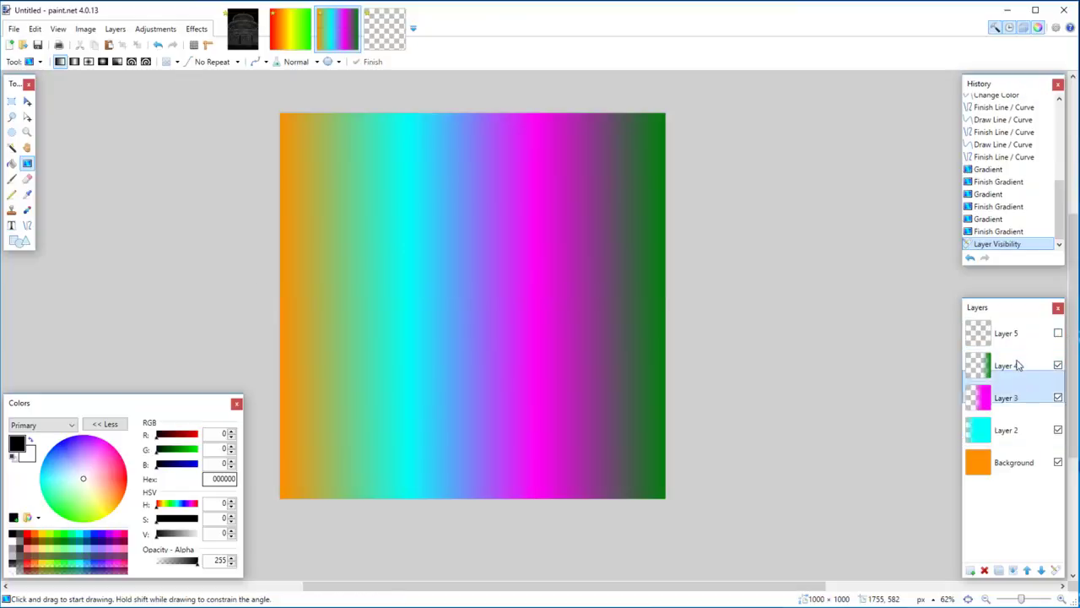
pyautogui.click(1012, 571)
pyautogui.click(1014, 573)
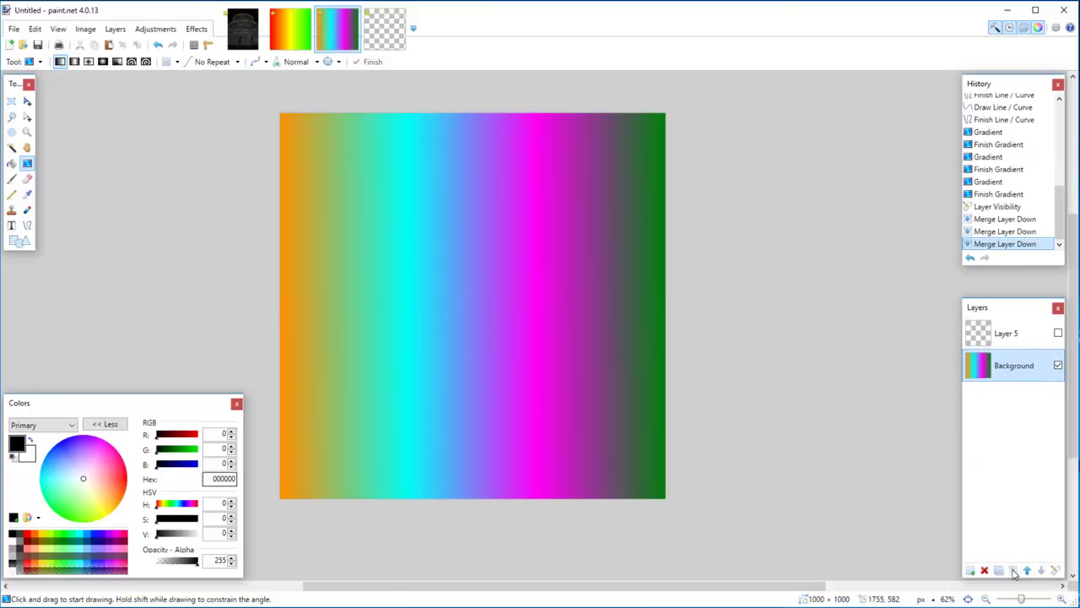
pyautogui.hotkey('ctrl', 'a')
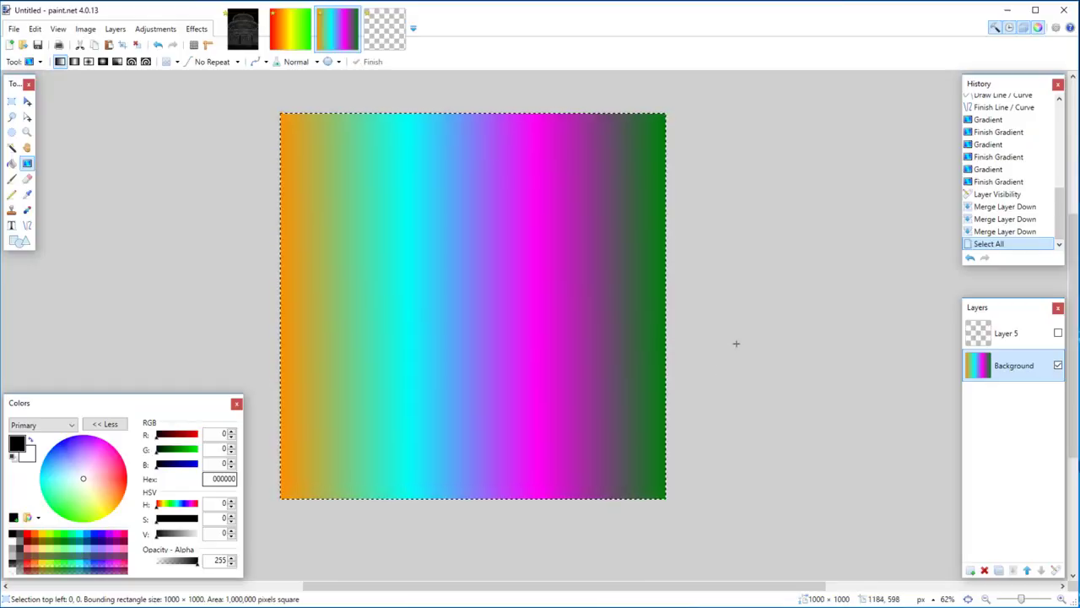
# Step: Paste the gradient directly onto the temple sketch, then undo that paste
pyautogui.click(243, 38)
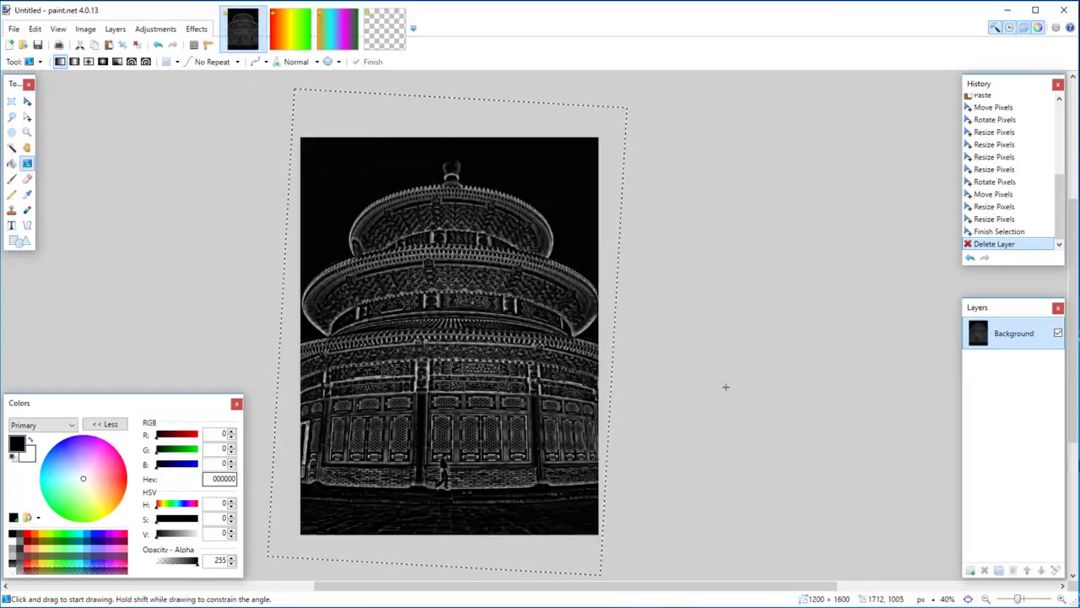
pyautogui.hotkey('ctrl', 'd')
pyautogui.hotkey('ctrl', 'v')
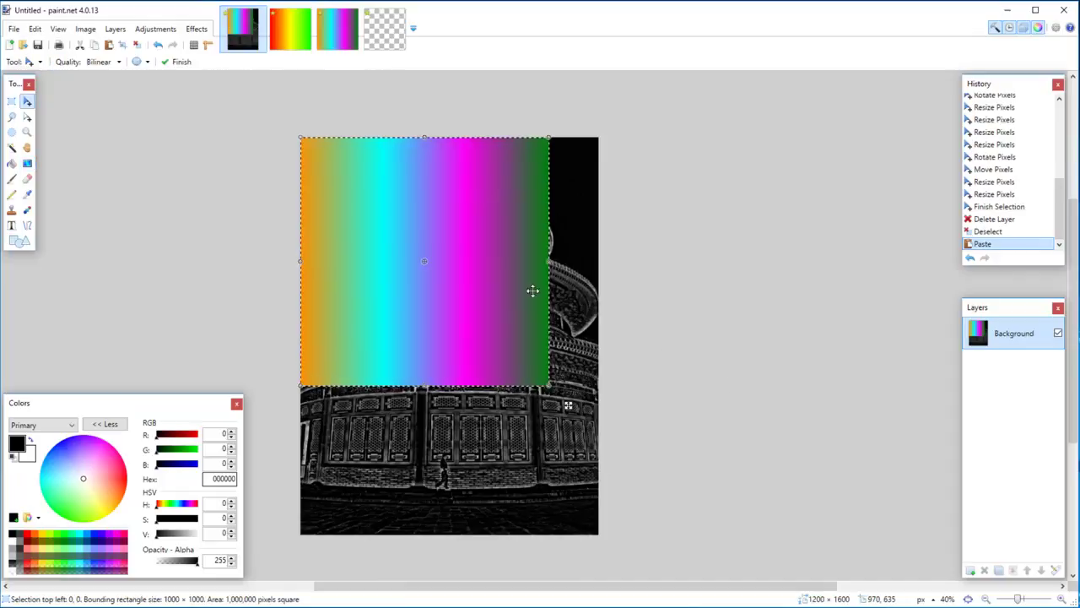
pyautogui.moveTo(465, 267); pyautogui.dragTo(494, 428)
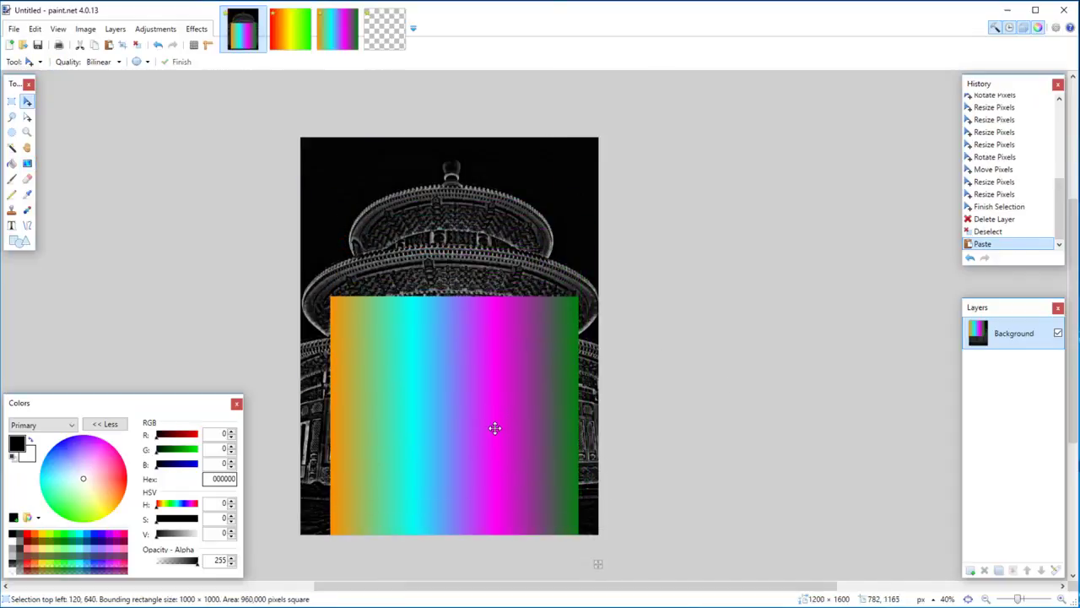
pyautogui.hotkey('ctrl', 'z')
pyautogui.hotkey('ctrl', 'z')
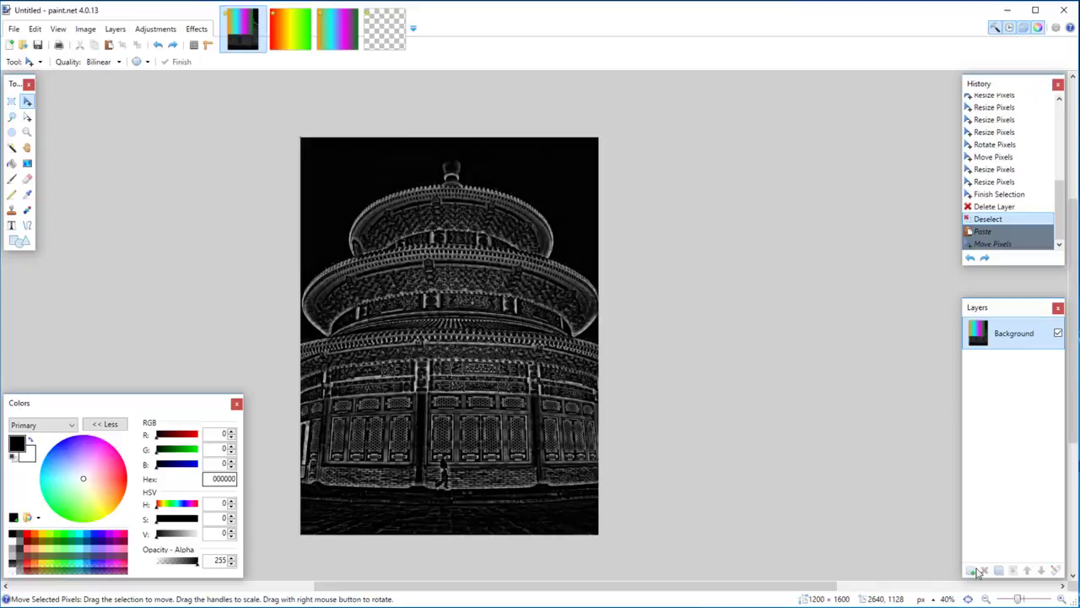
# Step: Paste the gradient on a new layer beneath the sketch, rotate it vertical and stretch it wider
pyautogui.click(971, 571)
pyautogui.moveTo(994, 368); pyautogui.dragTo(996, 372)
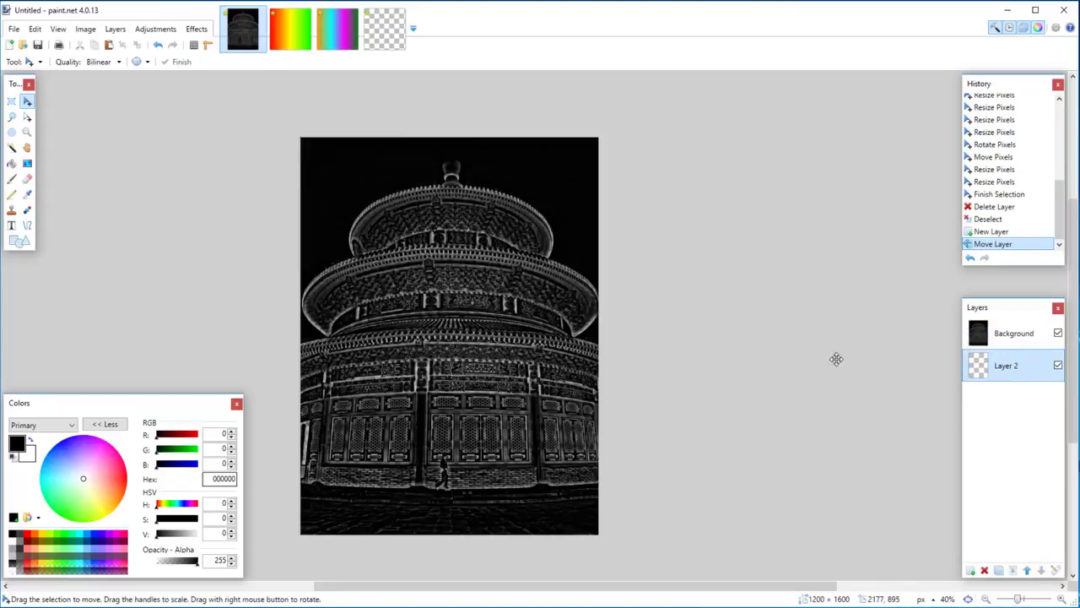
pyautogui.hotkey('ctrl', 'v')
pyautogui.moveTo(456, 263); pyautogui.dragTo(480, 424)
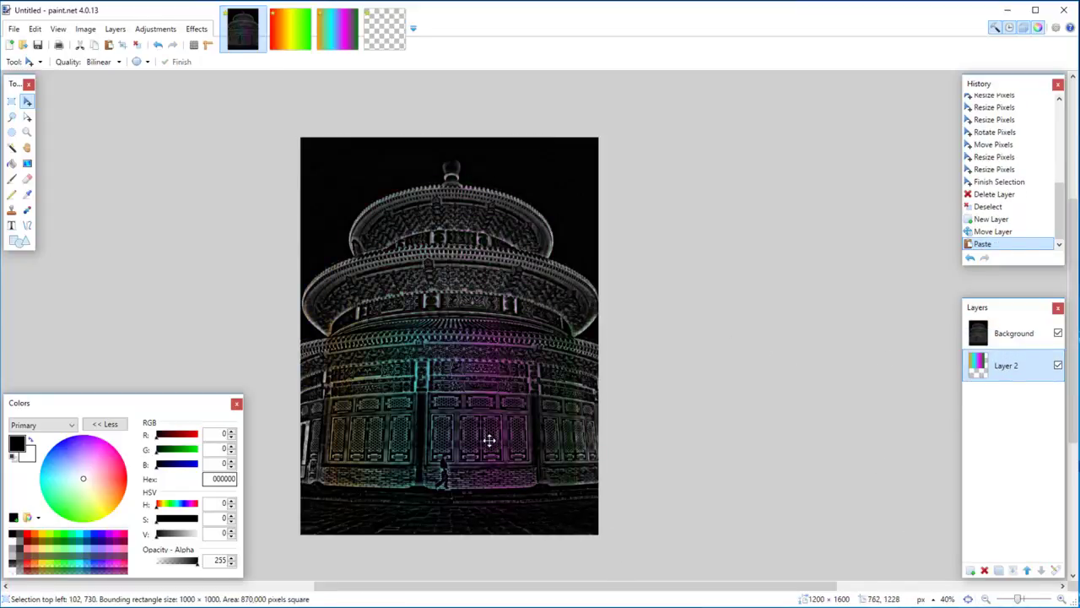
pyautogui.moveTo(595, 422)
pyautogui.mouseDown()
pyautogui.moveTo(447, 224)
pyautogui.moveTo(464, 130)
pyautogui.mouseUp()
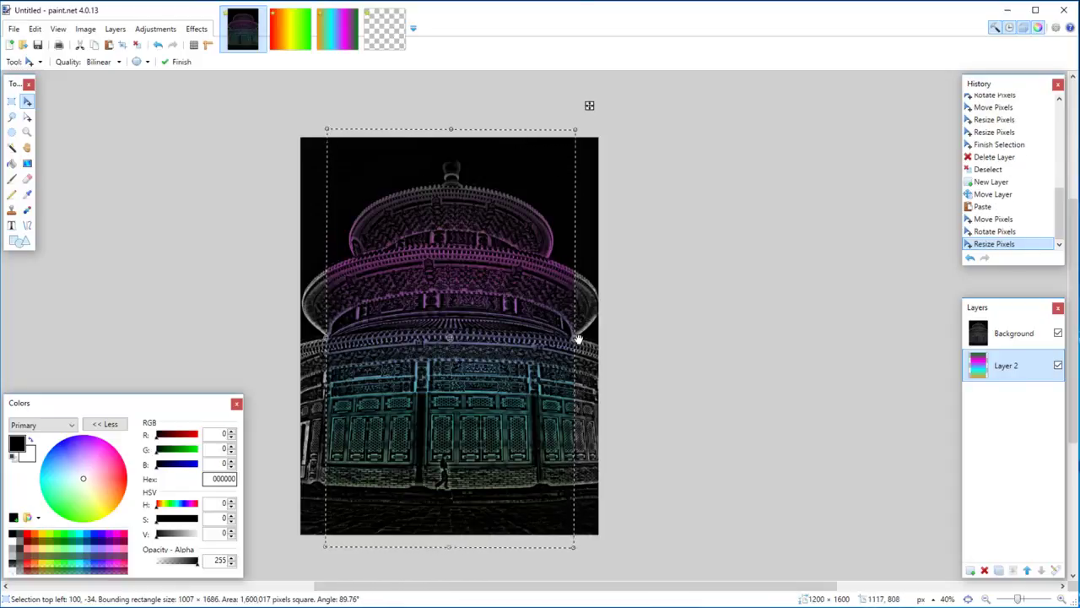
pyautogui.moveTo(577, 339); pyautogui.dragTo(621, 339)
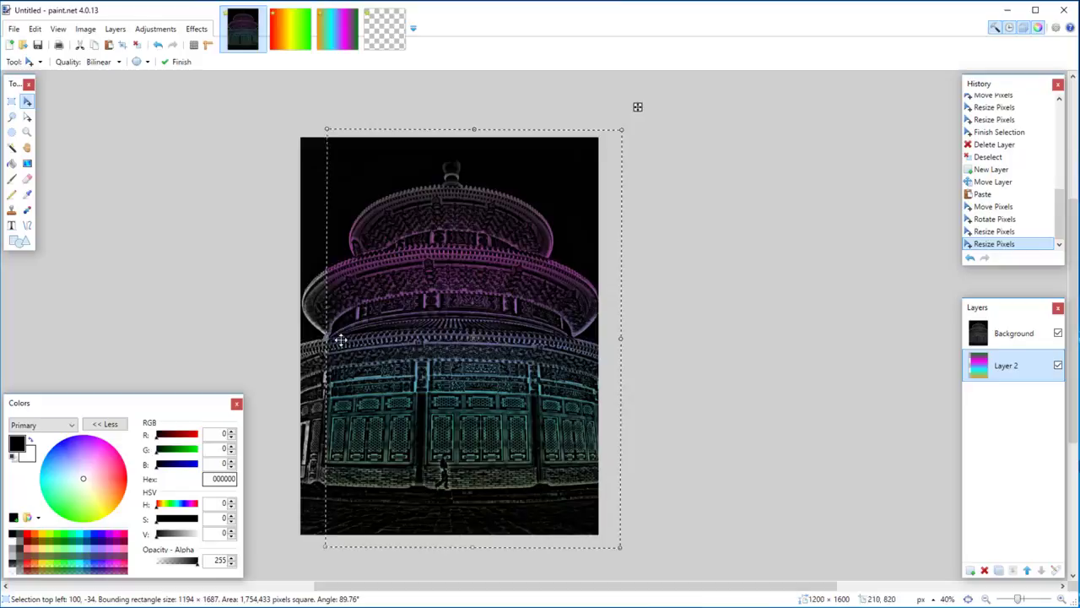
pyautogui.moveTo(327, 337); pyautogui.dragTo(289, 339)
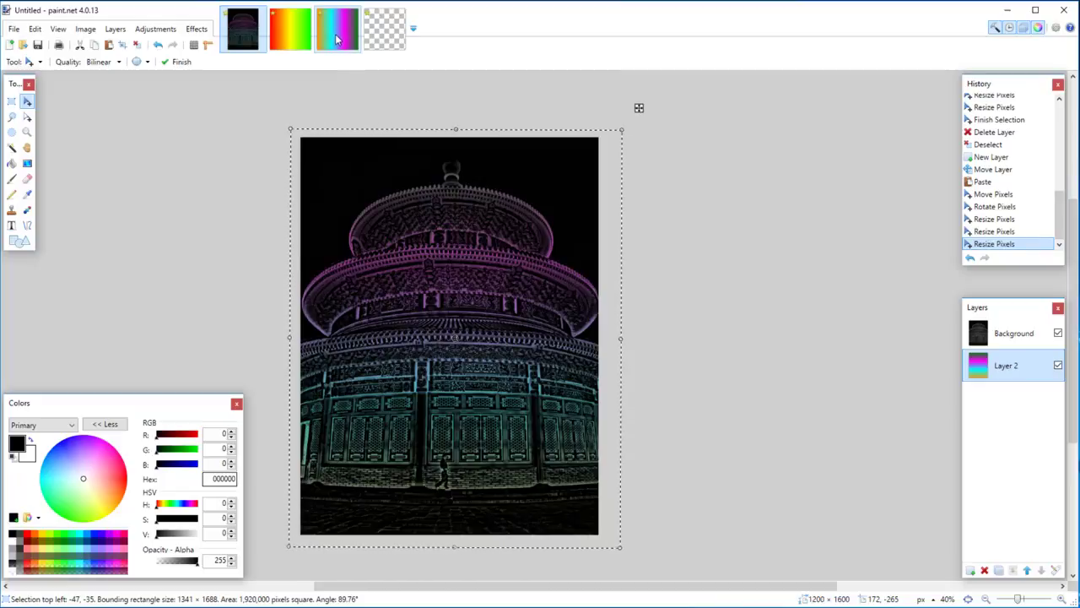
# Step: Switch back to the gradient image and clear its selection
pyautogui.click(337, 38)
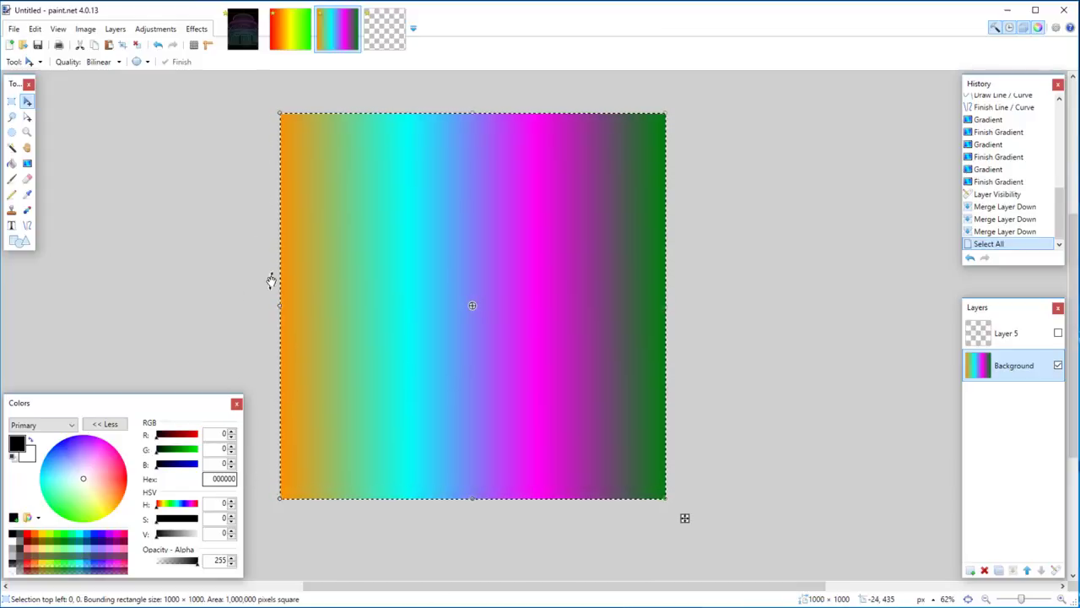
pyautogui.hotkey('ctrl', 'd')
pyautogui.write('2000')
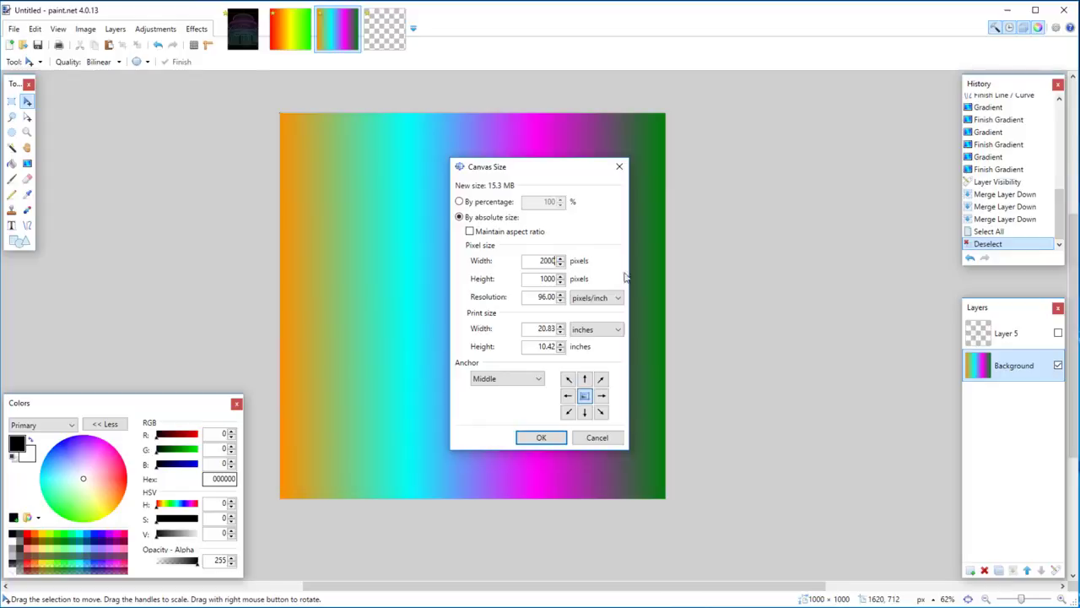
# Step: Apply the 2000×1000 canvas and fill the blank left area with orange sampled from the gradient
pyautogui.click(542, 437)
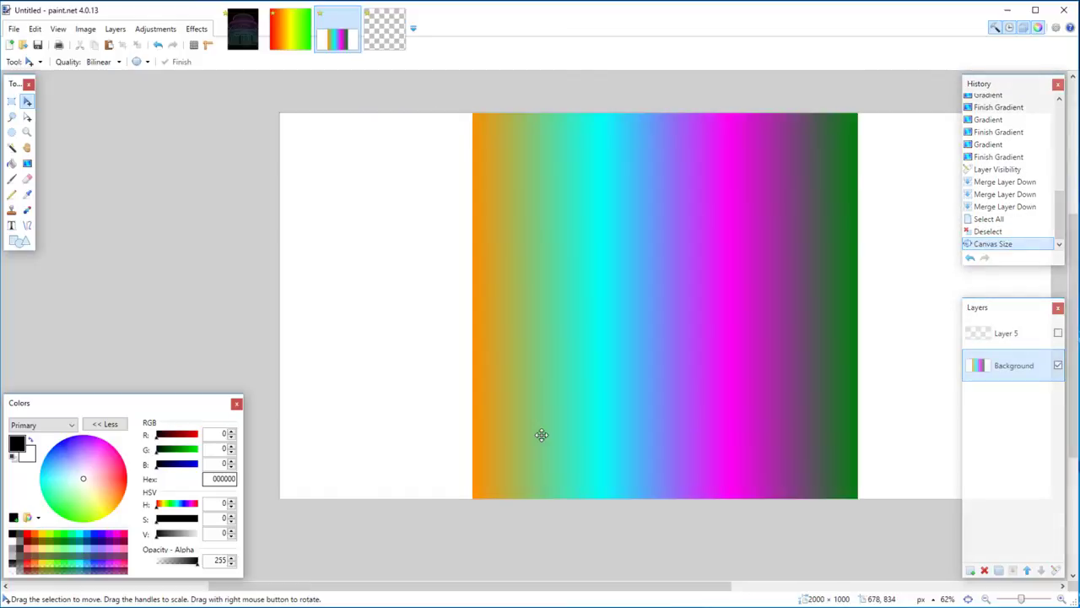
pyautogui.click(11, 179)
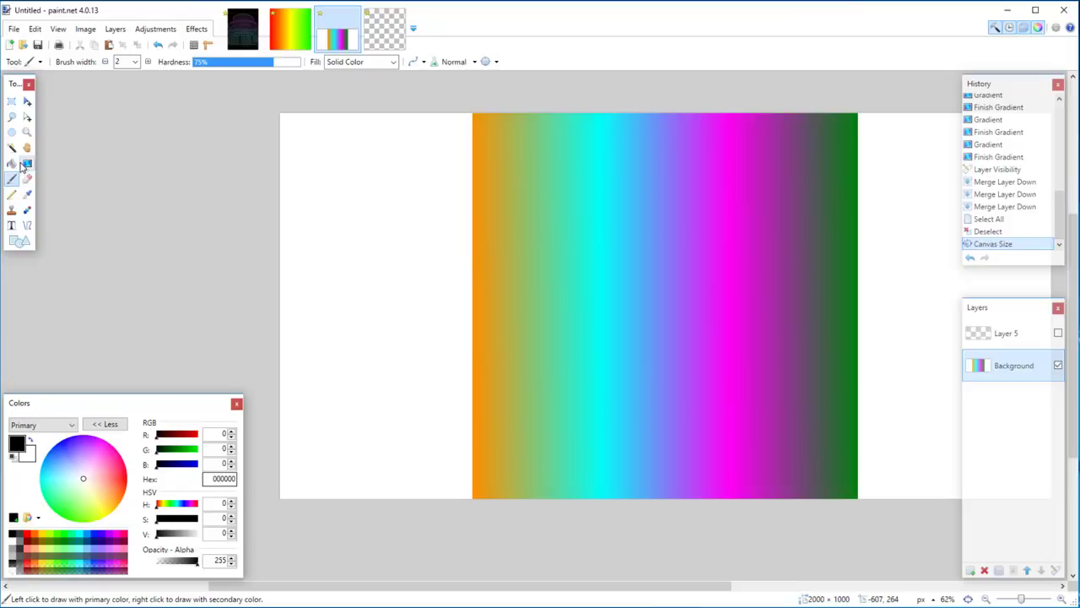
pyautogui.click(26, 194)
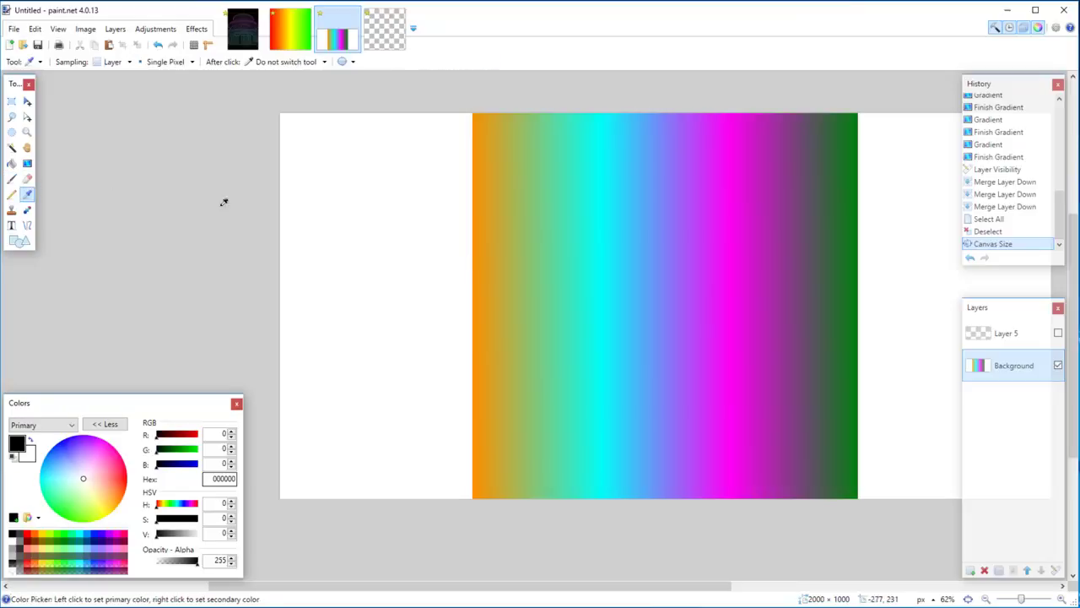
pyautogui.click(478, 194)
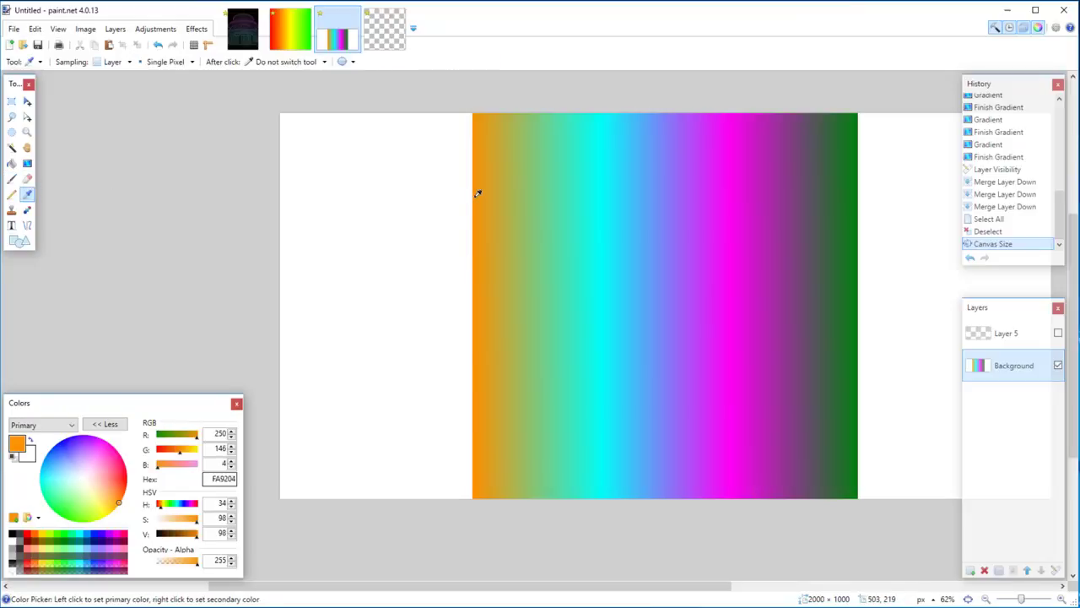
pyautogui.click(13, 164)
pyautogui.click(325, 248)
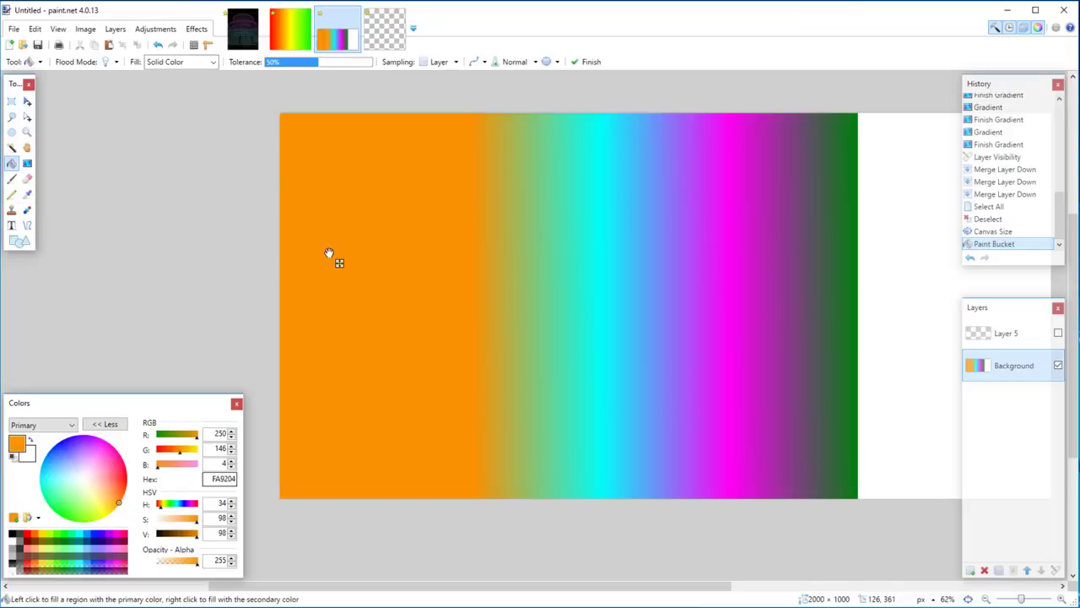
# Step: Fill the white right strip with the gradient's dark green, then select the whole canvas
pyautogui.click(27, 194)
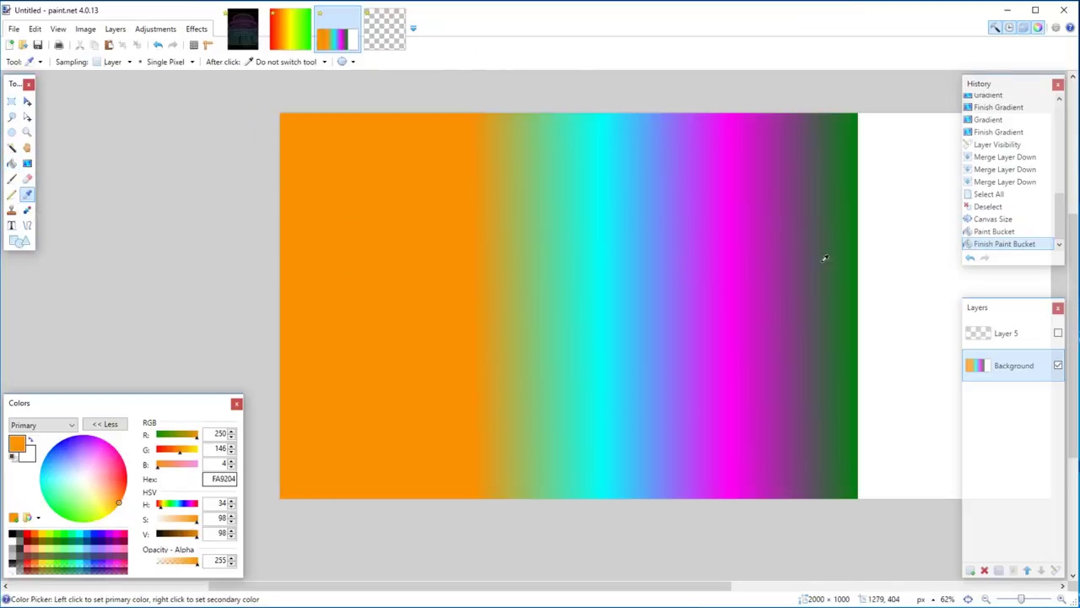
pyautogui.click(861, 294)
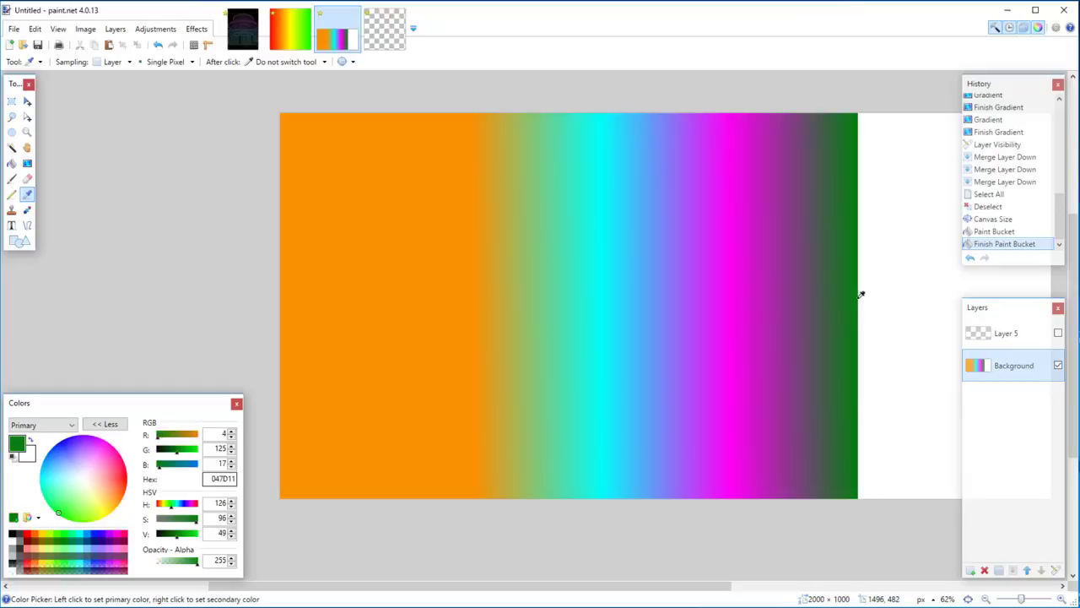
pyautogui.click(12, 163)
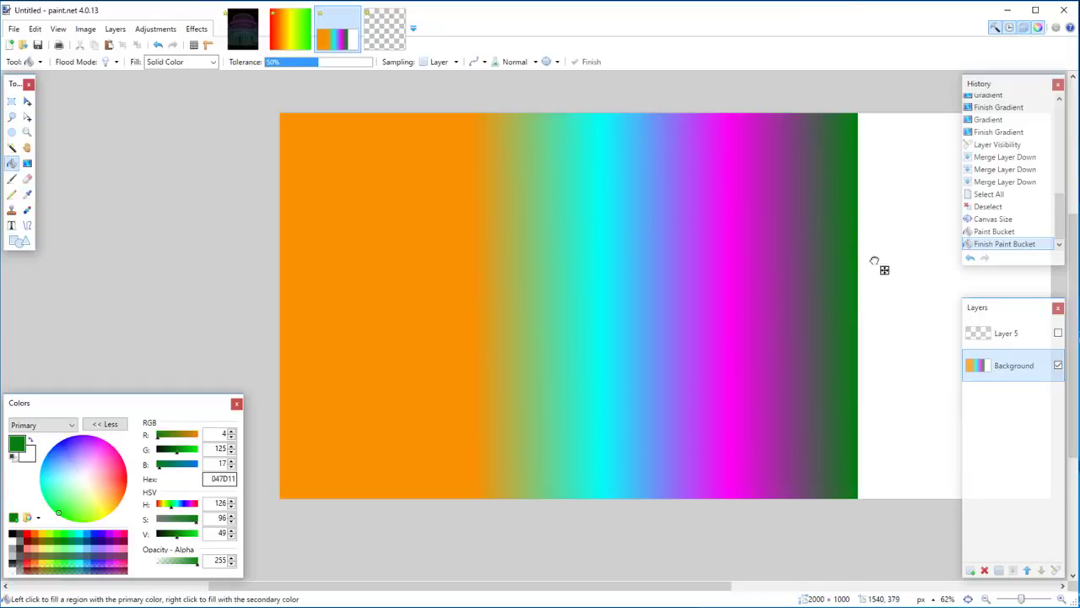
pyautogui.click(878, 263)
pyautogui.hotkey('ctrl', 'a')
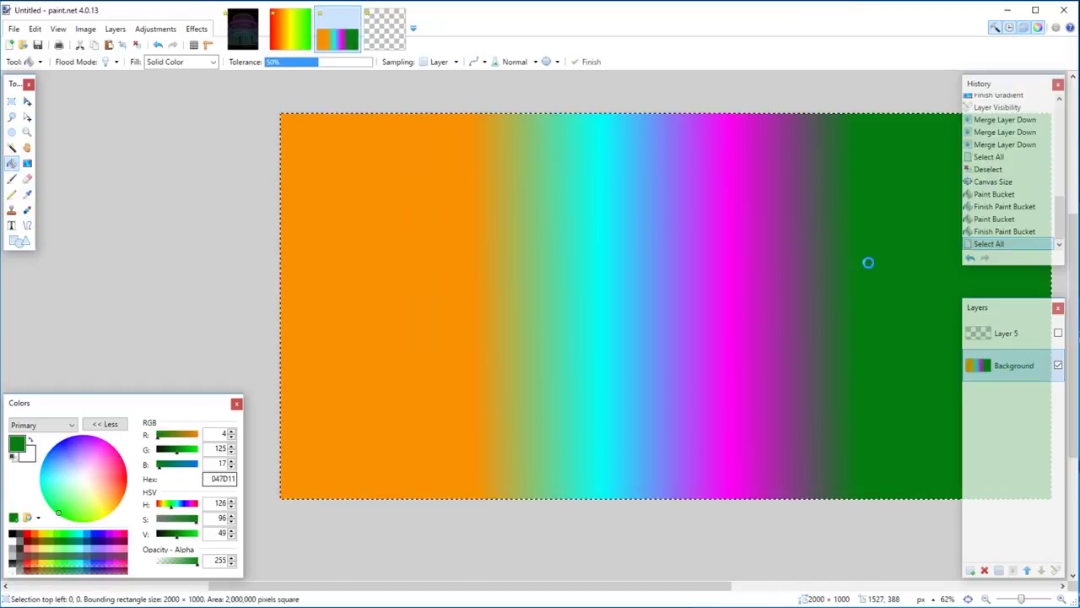
# Step: Erase Layer 2 on the temple image and paste the new gradient there, keeping the canvas size
pyautogui.click(240, 33)
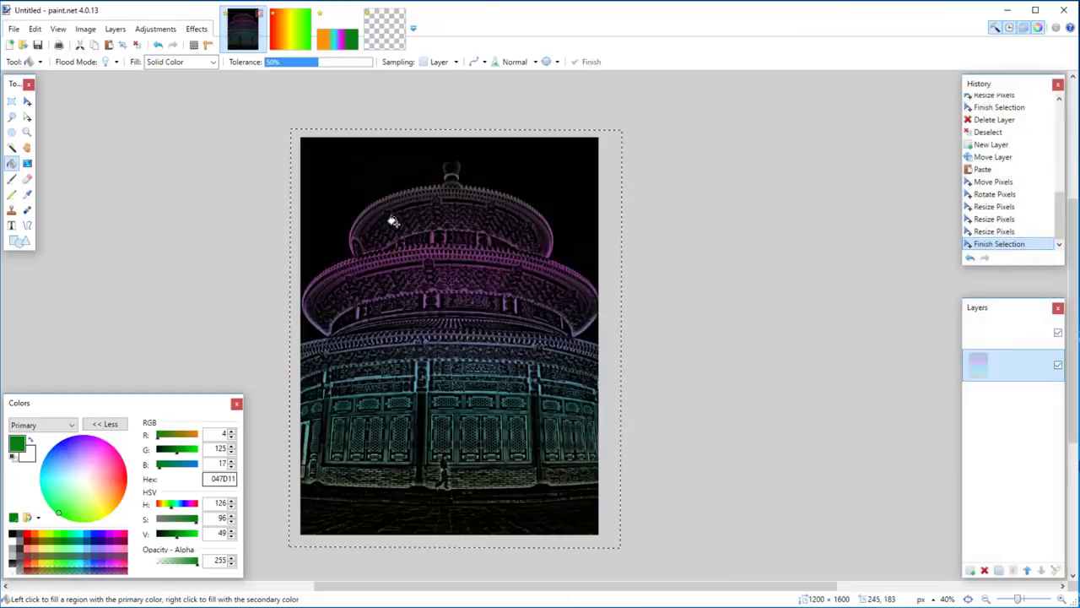
pyautogui.hotkey('ctrl', 'd')
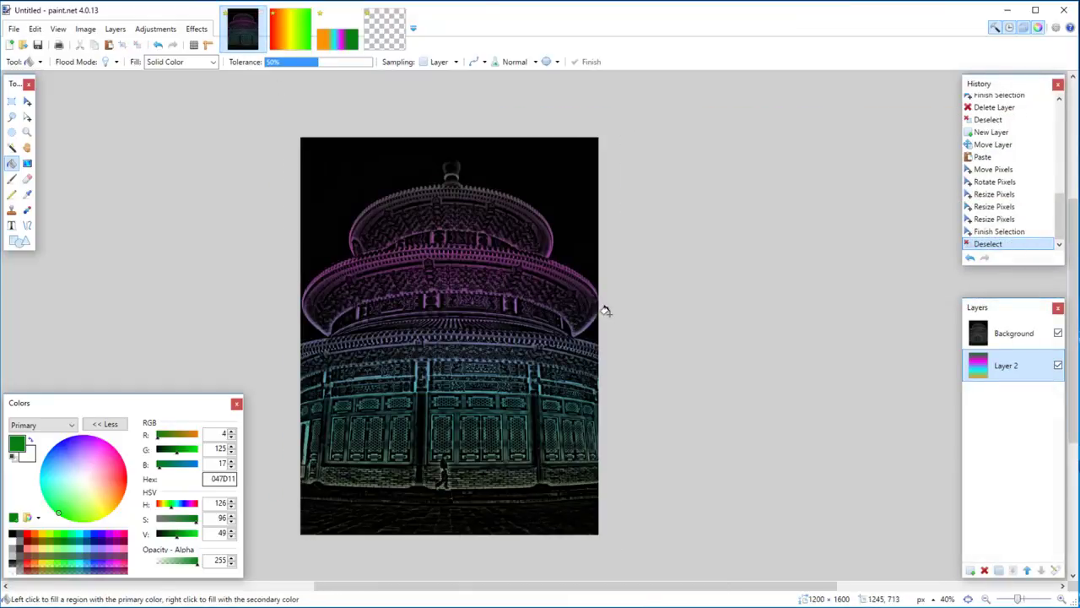
pyautogui.hotkey('ctrl', 'a')
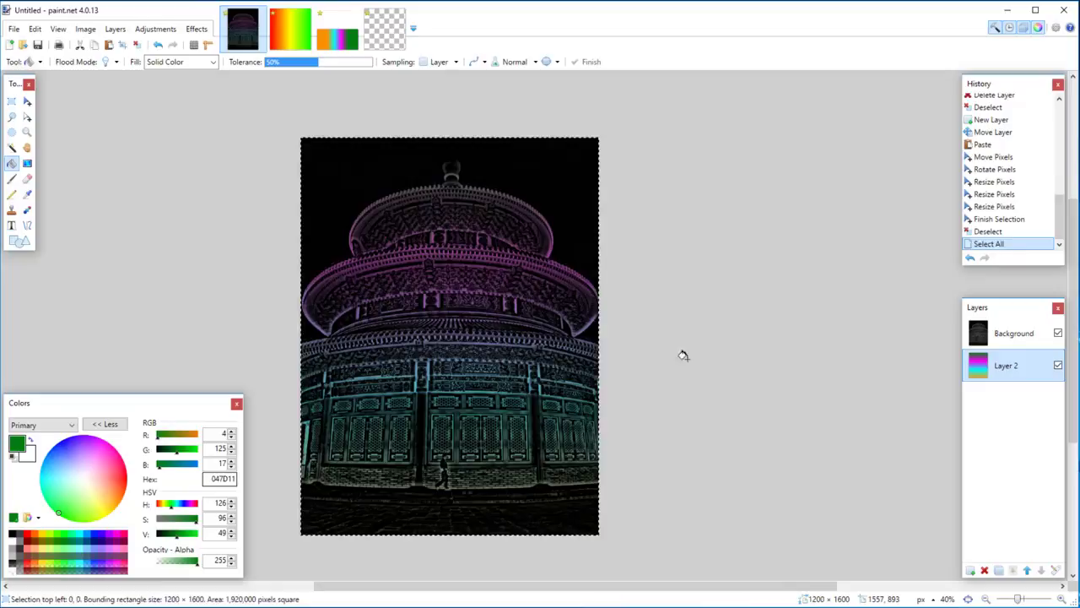
pyautogui.press('Delete')
pyautogui.hotkey('ctrl', 'v')
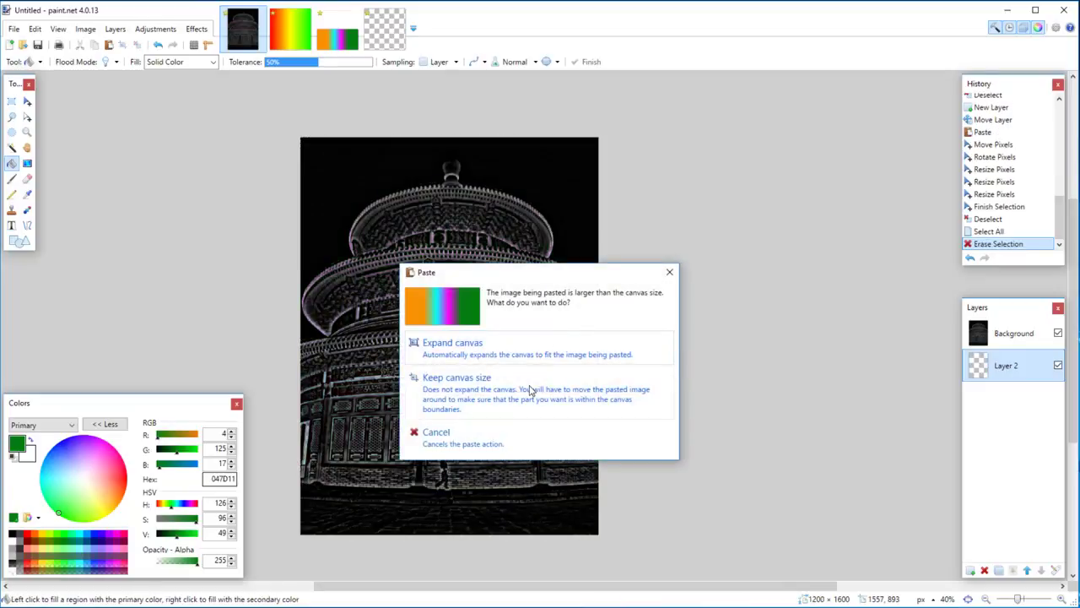
pyautogui.click(530, 390)
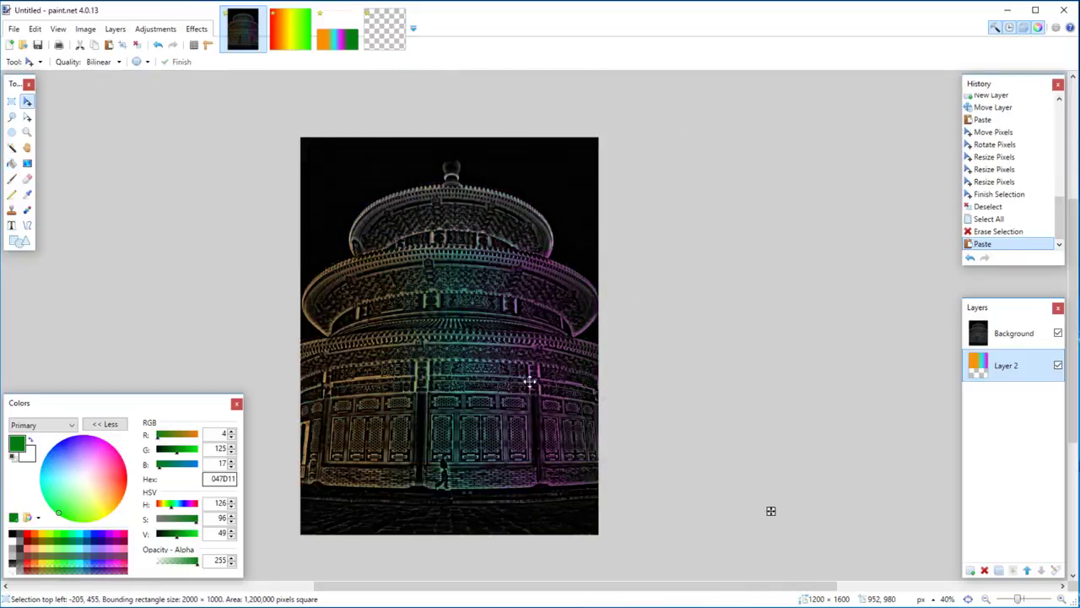
# Step: Rotate the pasted gradient about 90° and reposition and resize it over the temple
pyautogui.moveTo(706, 333)
pyautogui.mouseDown()
pyautogui.moveTo(659, 231)
pyautogui.moveTo(485, 117)
pyautogui.moveTo(446, 110)
pyautogui.moveTo(446, 120)
pyautogui.mouseUp()
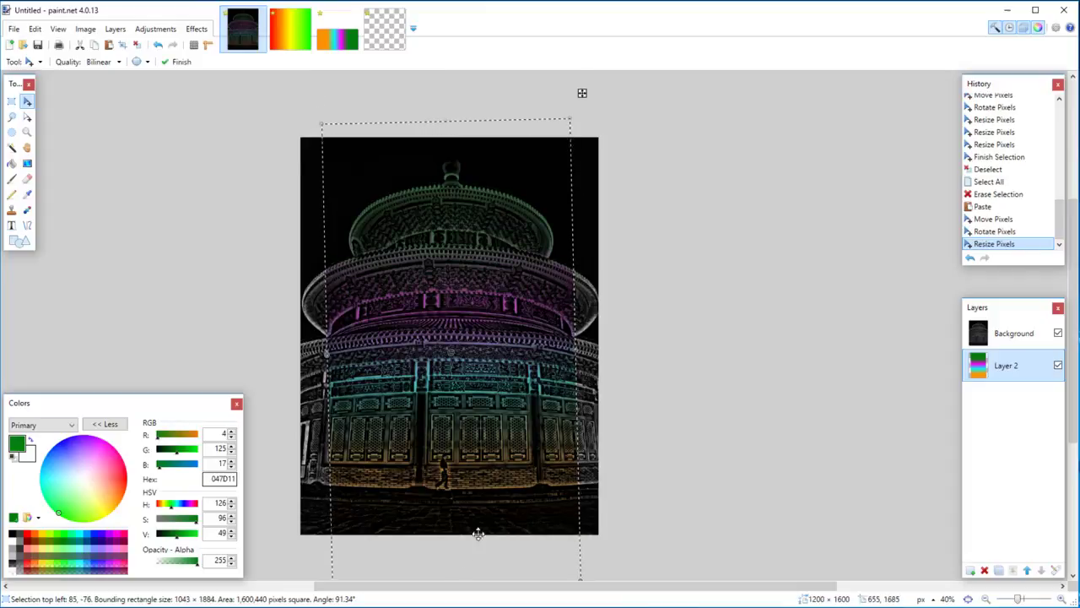
pyautogui.moveTo(478, 400); pyautogui.dragTo(475, 379)
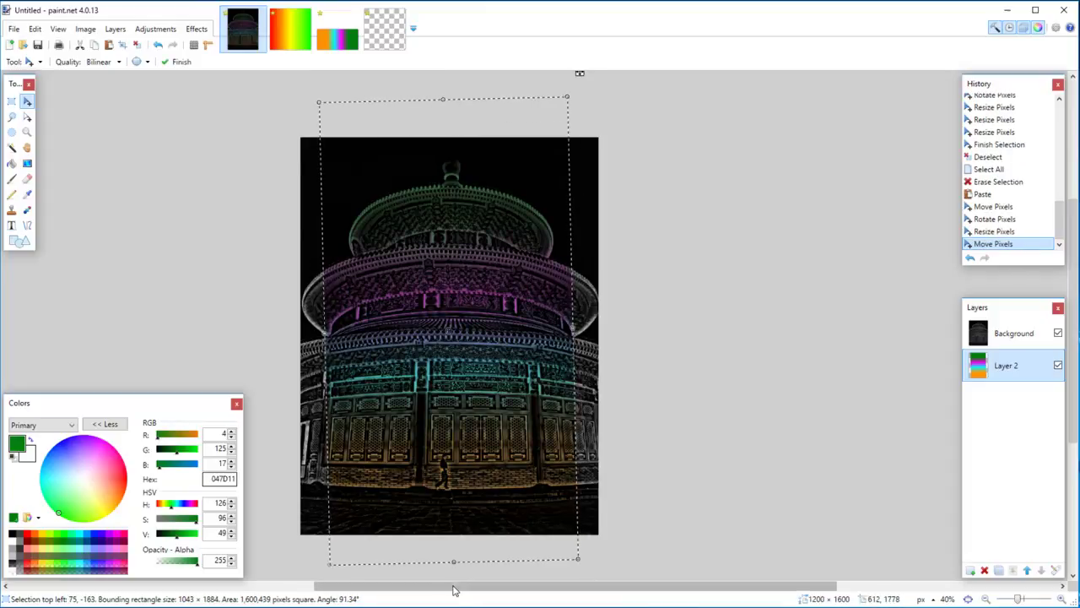
pyautogui.moveTo(453, 558); pyautogui.dragTo(453, 546)
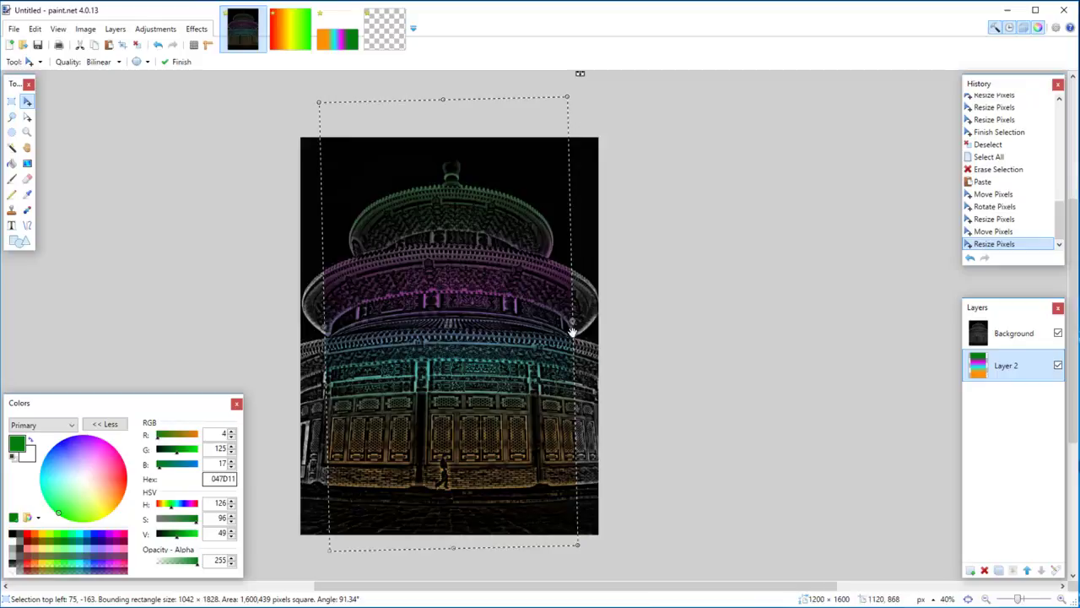
pyautogui.moveTo(442, 99); pyautogui.dragTo(442, 121)
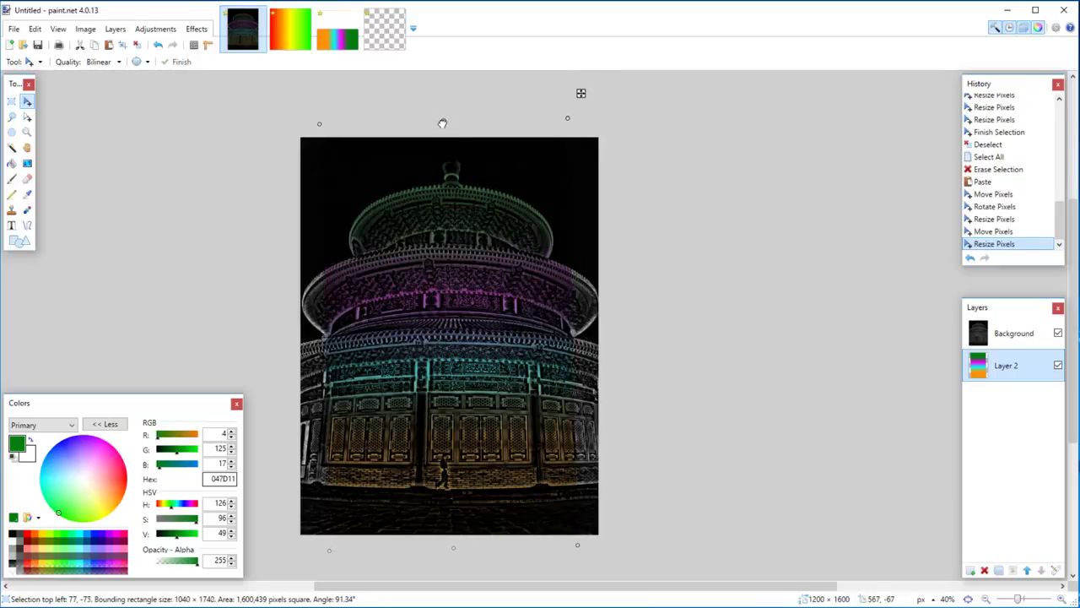
pyautogui.moveTo(326, 374); pyautogui.dragTo(282, 374)
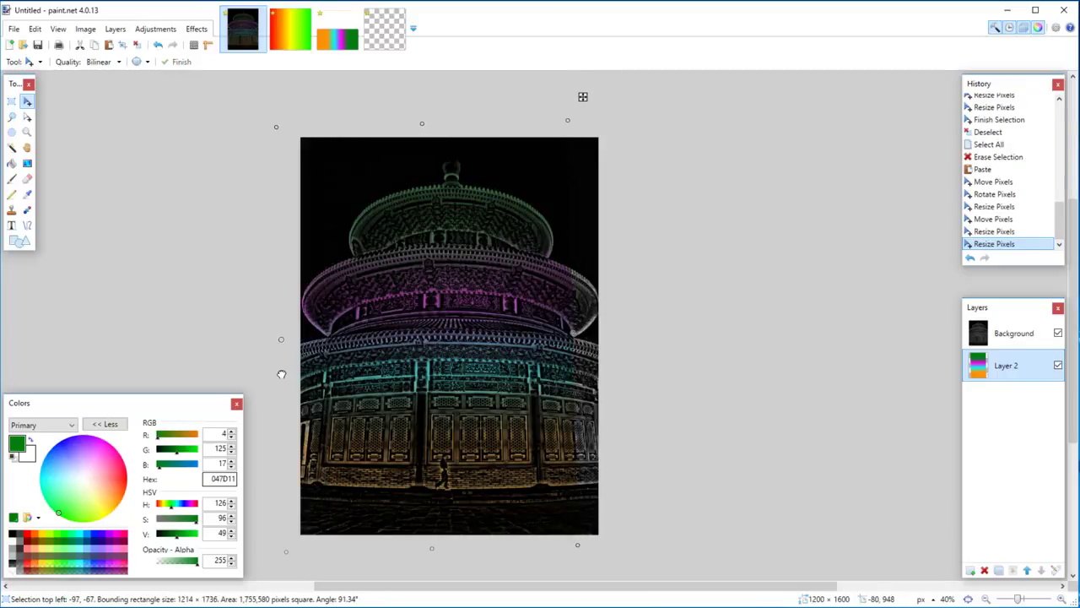
# Step: Fine-tune the gradient's angle, stretch it past the top and bottom edges, and finalize it
pyautogui.moveTo(589, 384)
pyautogui.mouseDown()
pyautogui.moveTo(614, 333)
pyautogui.moveTo(589, 329)
pyautogui.moveTo(613, 338)
pyautogui.mouseUp()
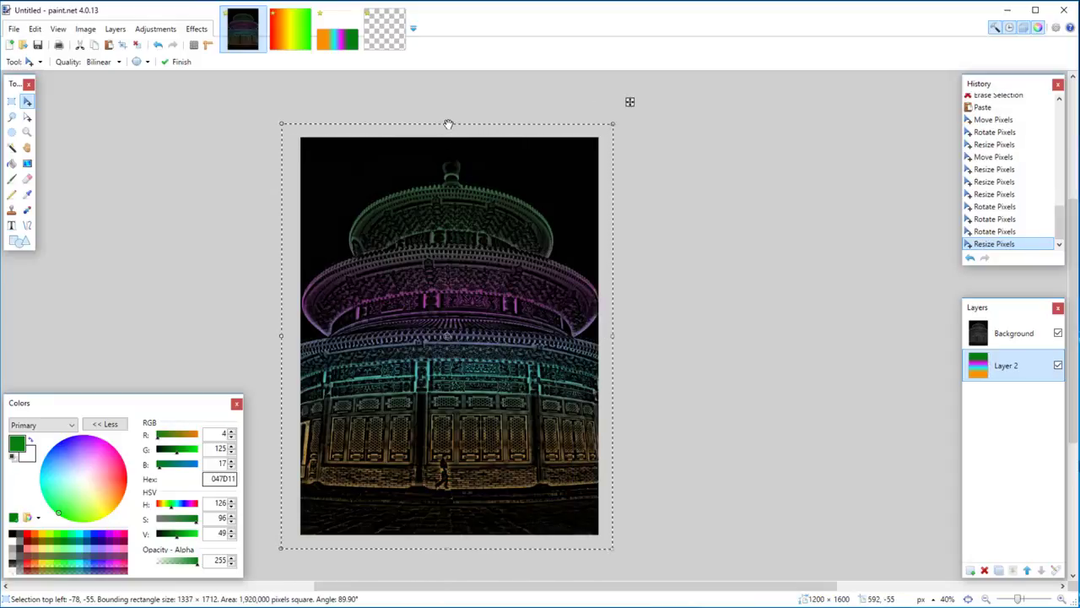
pyautogui.moveTo(448, 124); pyautogui.dragTo(448, 125)
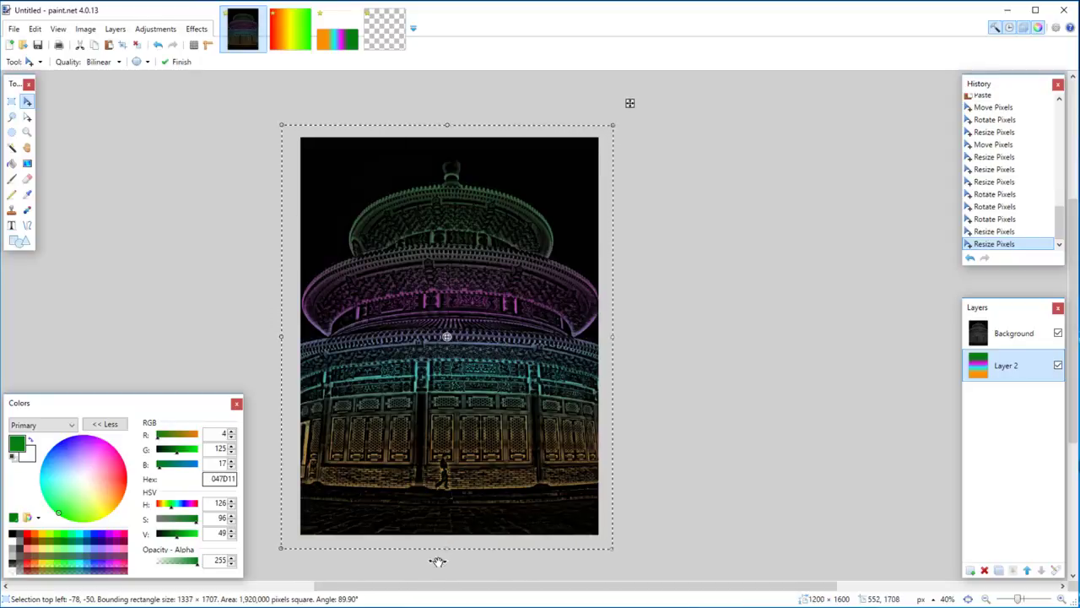
pyautogui.moveTo(448, 549); pyautogui.dragTo(448, 598)
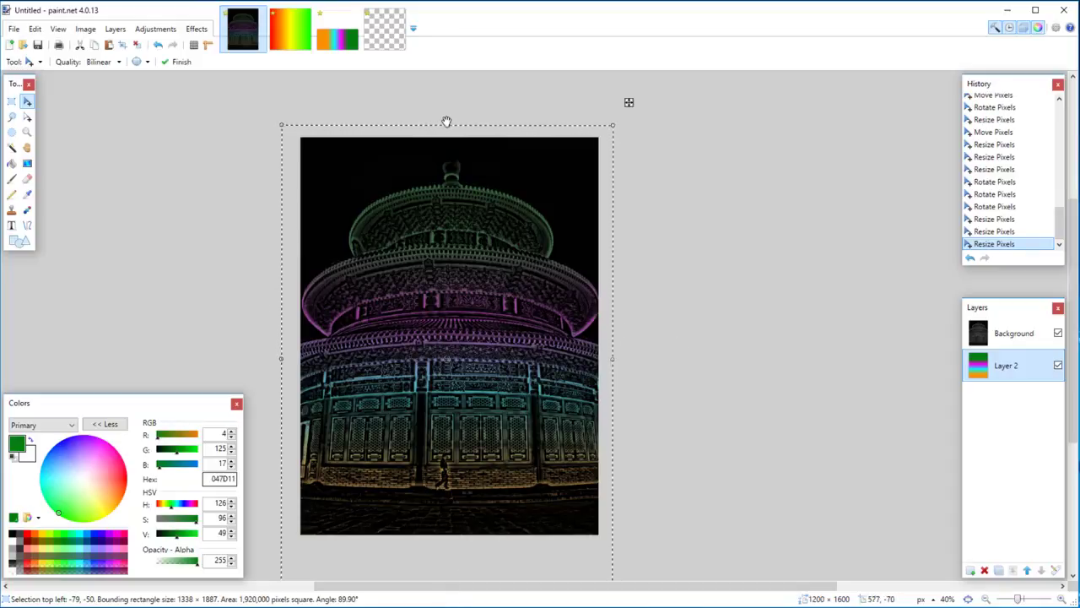
pyautogui.moveTo(448, 125); pyautogui.dragTo(448, 111)
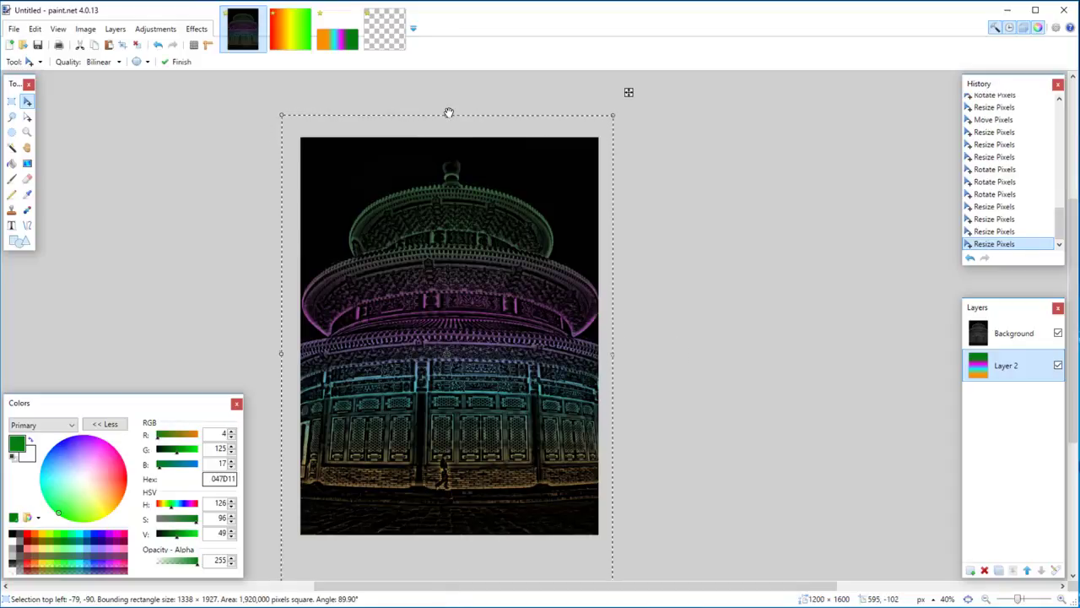
pyautogui.hotkey('ctrl', 'd')
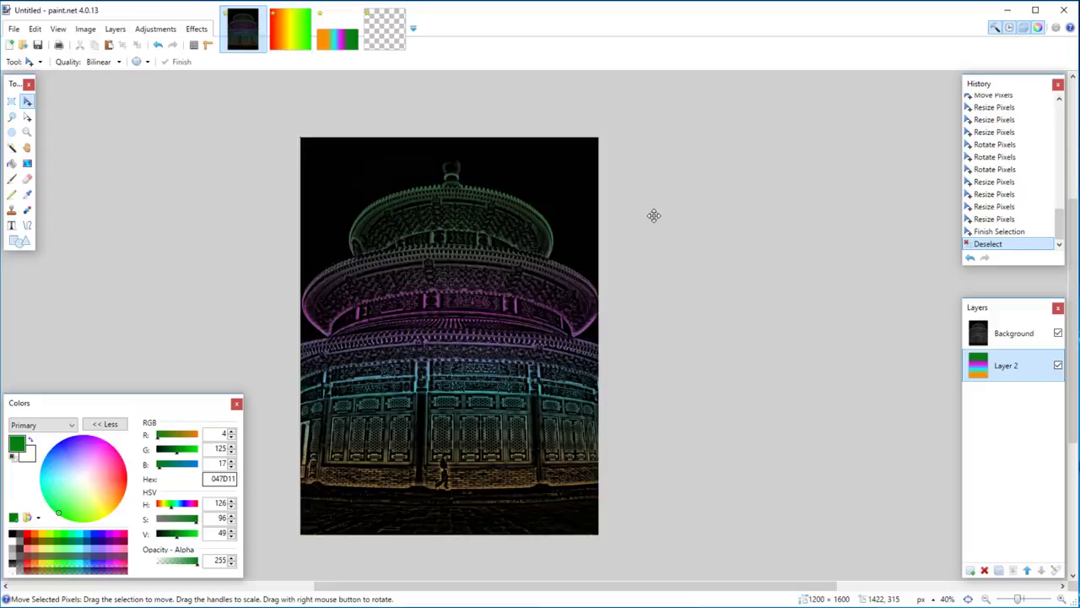
# Step: Return to the widened orange-to-green gradient image tab
pyautogui.click(334, 38)
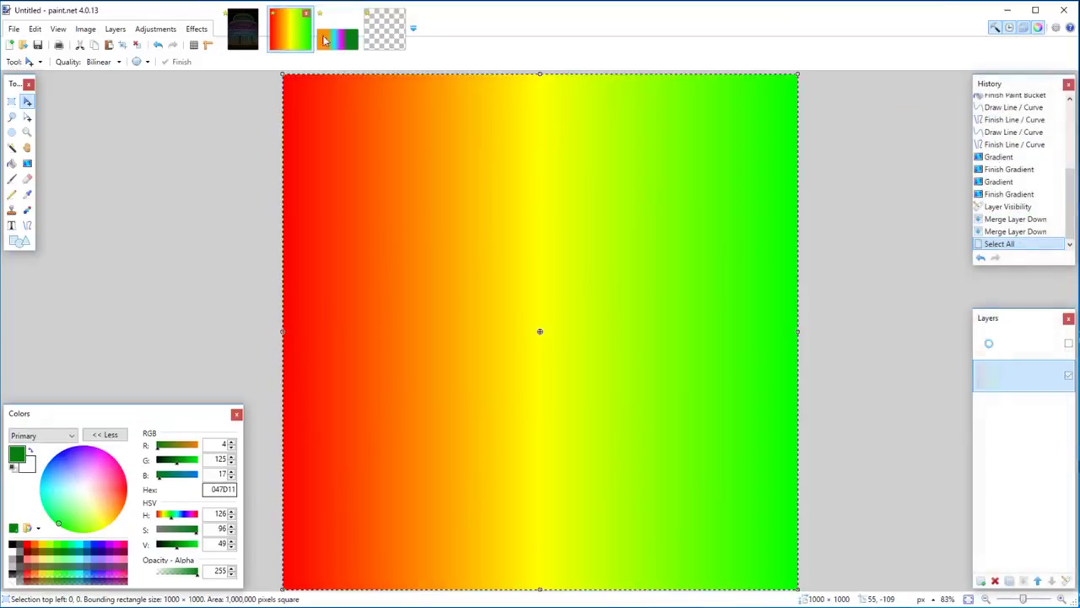
pyautogui.click(287, 34)
pyautogui.click(340, 41)
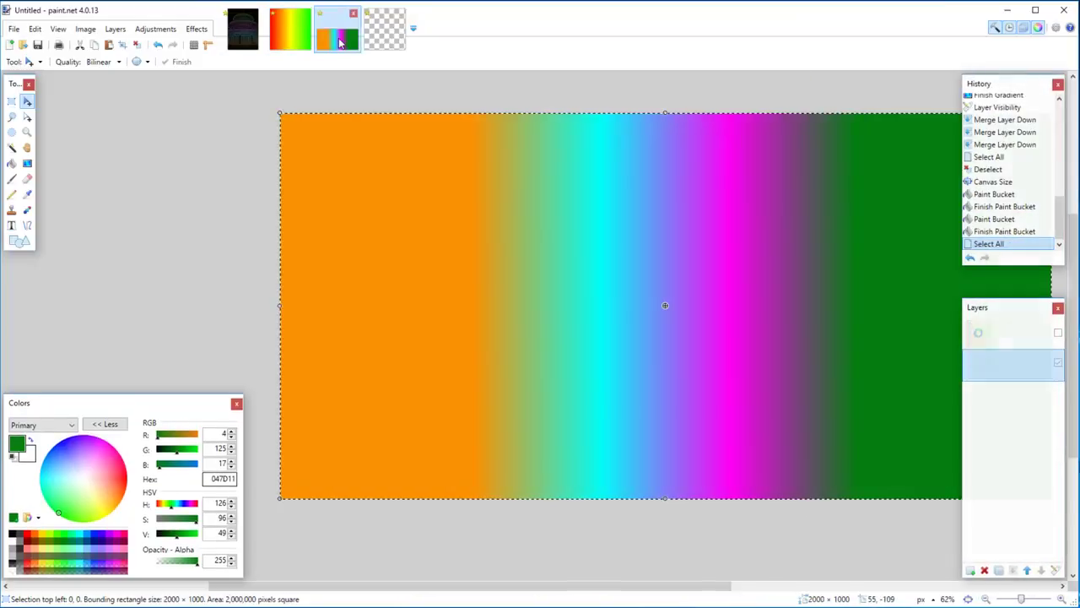